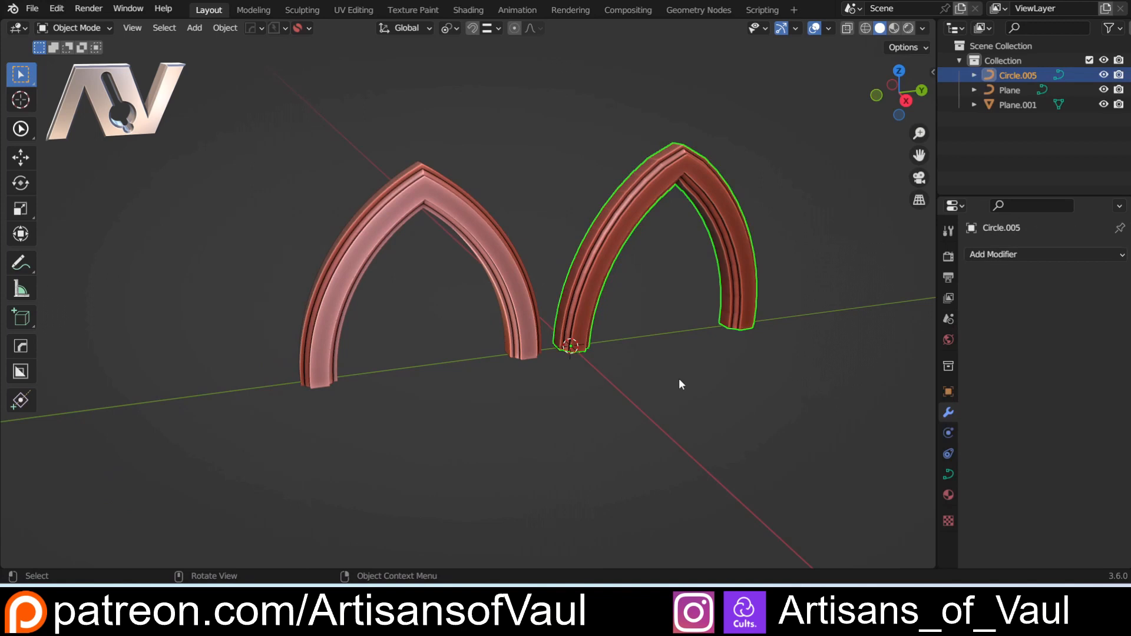
drag(406, 185, 395, 192)
click(481, 418)
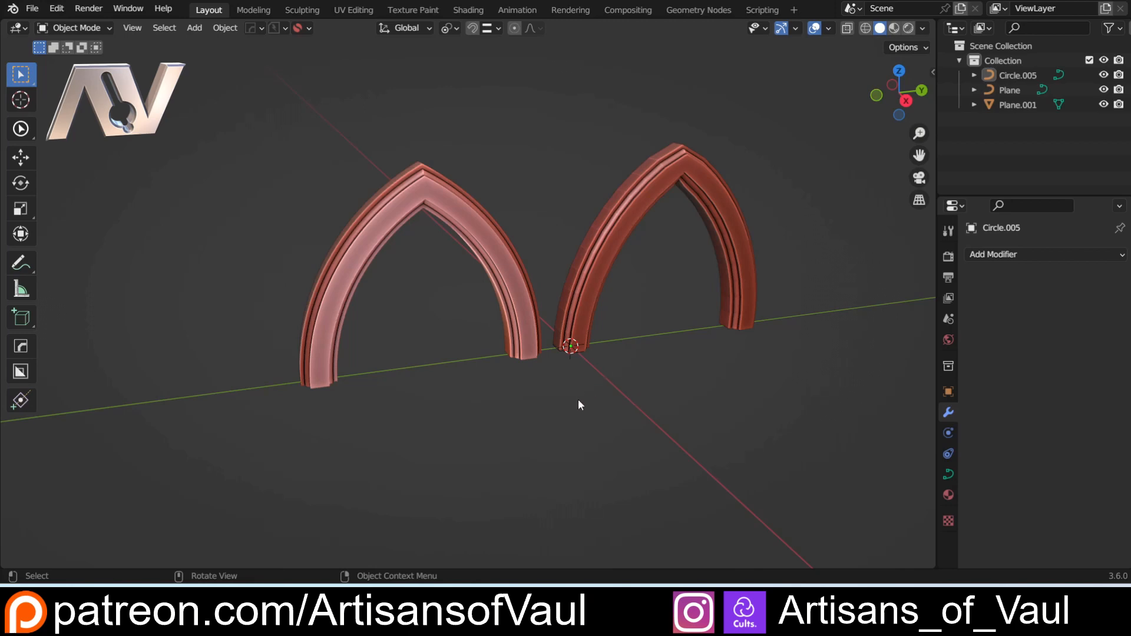
shift+middle_drag(578, 399, 649, 348)
click(652, 344)
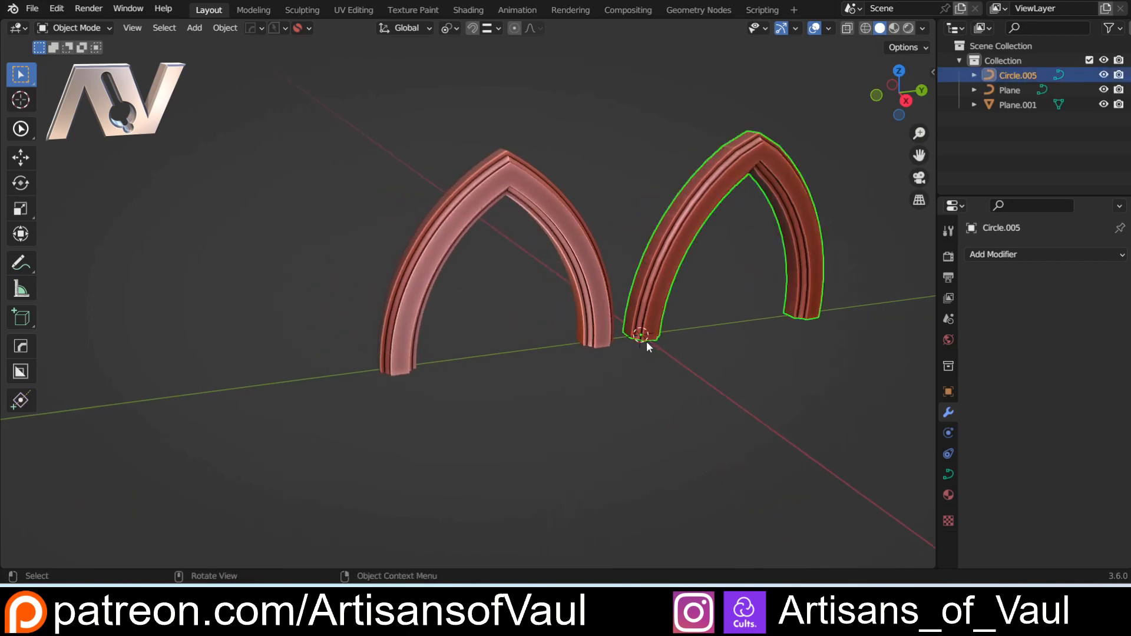
Step: Move the Plane profile curve about -13.4 along the global Y axis, clear of the two arches
click(1011, 90)
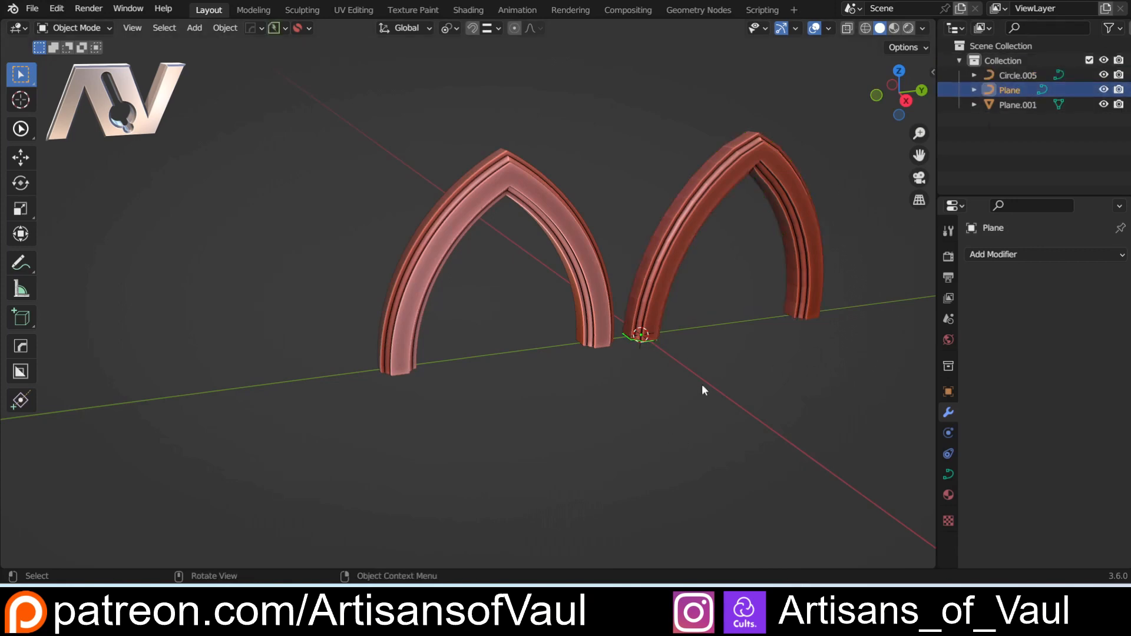
key(g)
key(y)
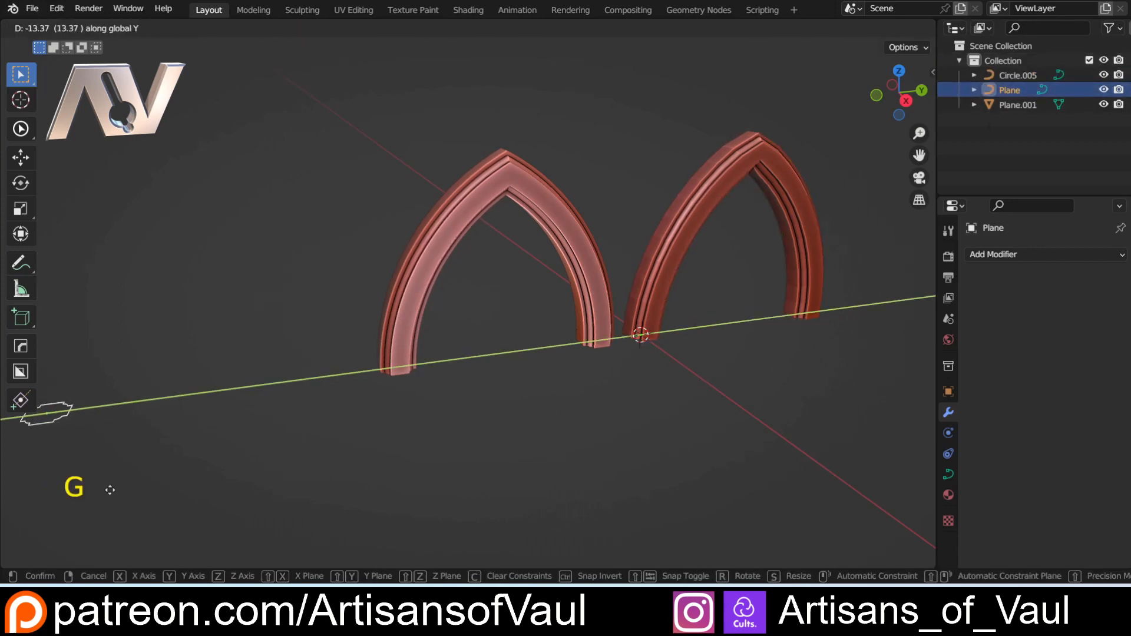
click(109, 490)
shift+middle_drag(162, 436, 426, 403)
click(448, 369)
middle_drag(515, 379, 503, 391)
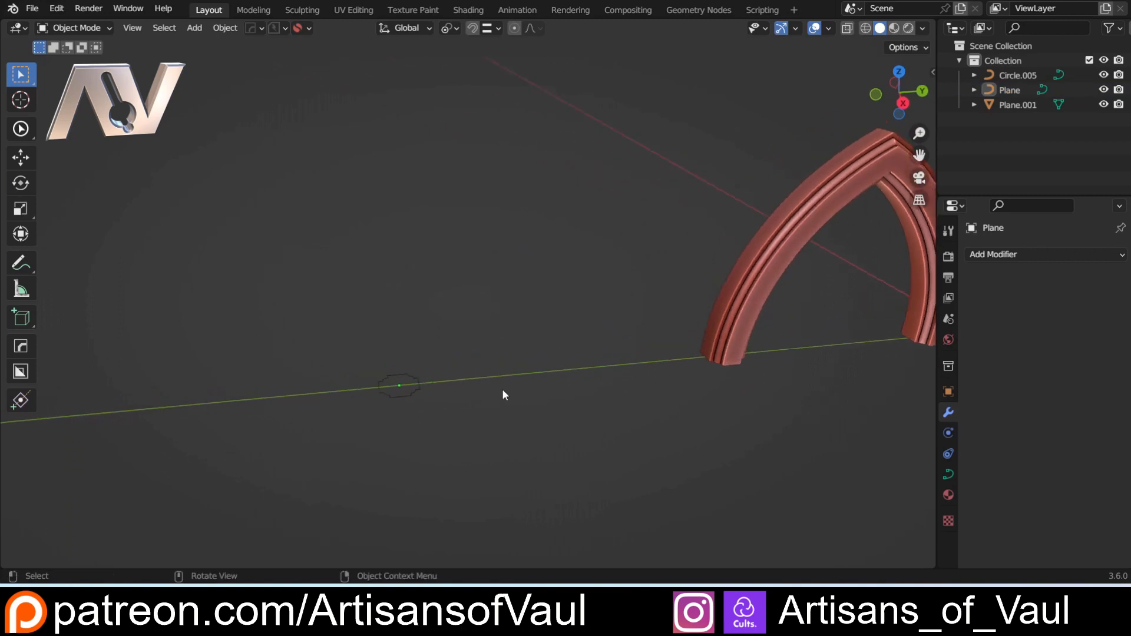
scroll(500, 354, down, 4)
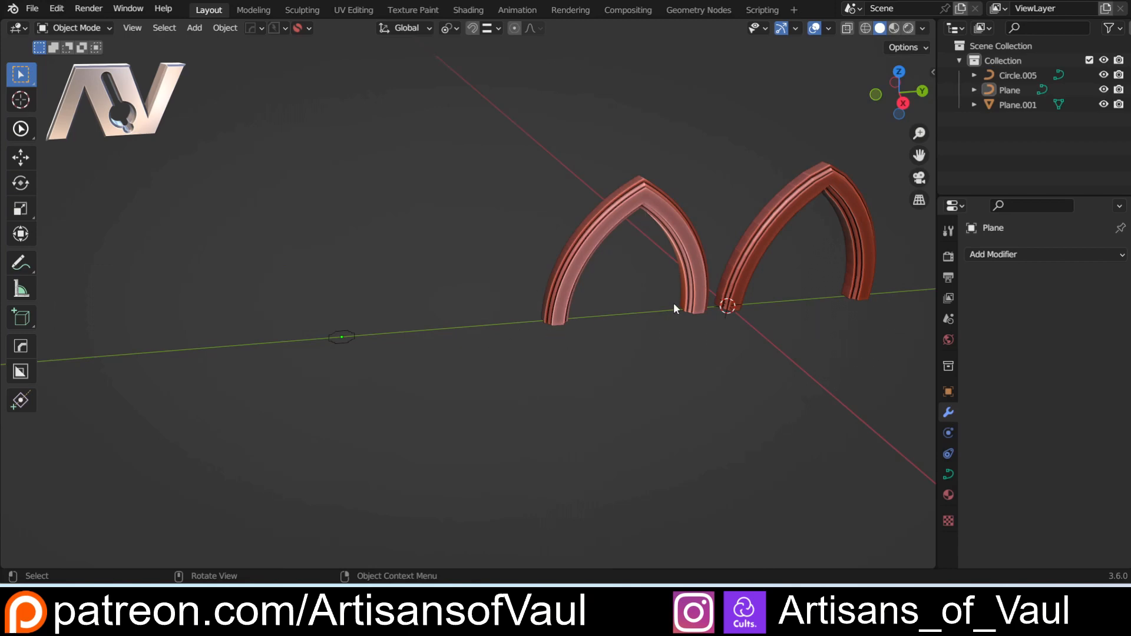
shift+middle_drag(415, 366, 404, 410)
scroll(488, 373, up, 4)
scroll(447, 337, down, 1)
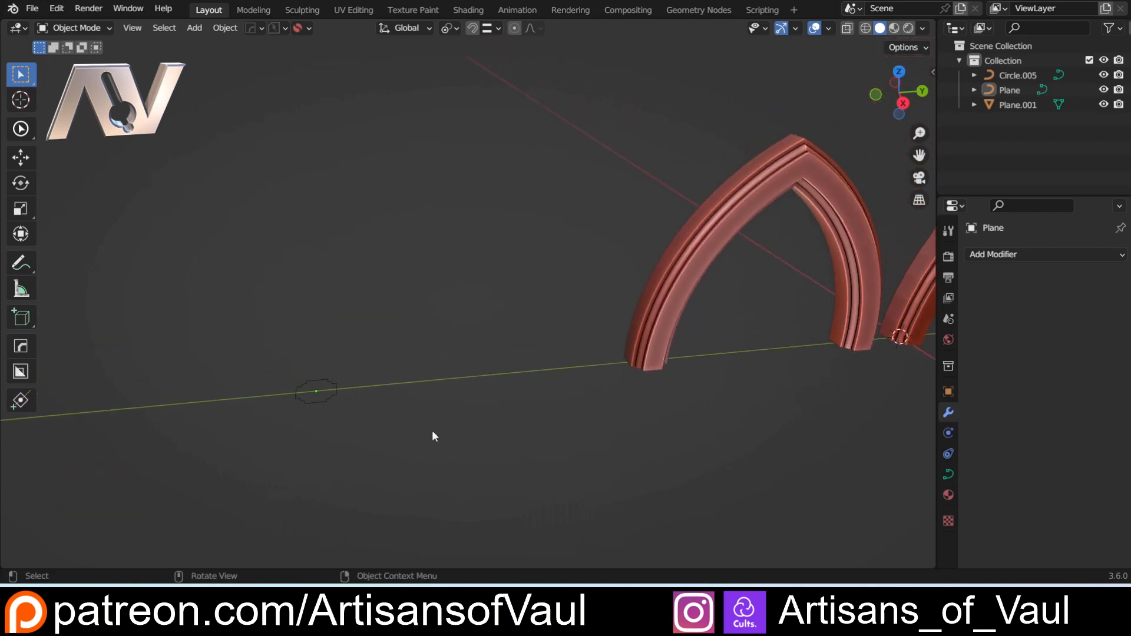
click(666, 319)
click(369, 358)
Step: Limit transforms to origins, move the profile curve's origin 2.5 along Y, and turn the origins-only option back off
click(331, 383)
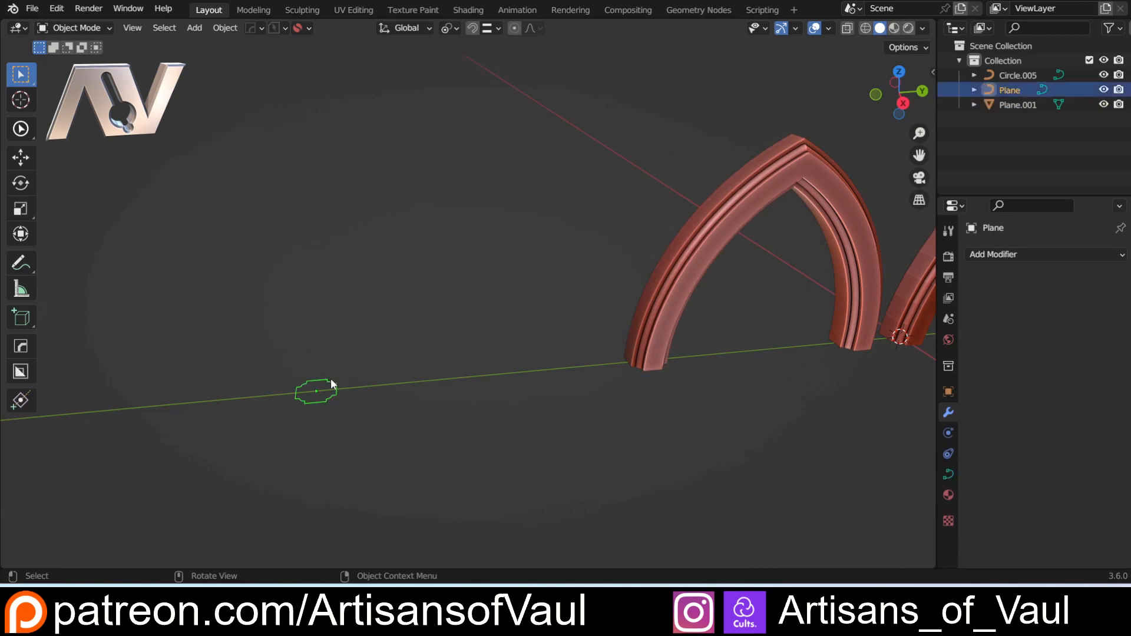
shift+middle_drag(432, 390, 440, 355)
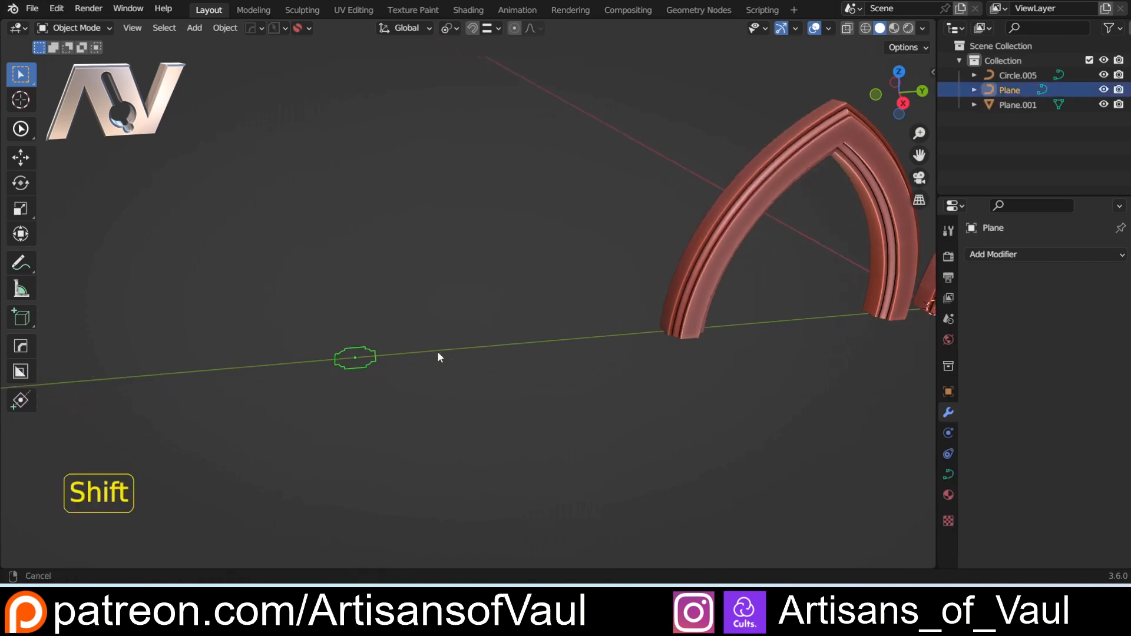
scroll(443, 348, up, 1)
click(907, 47)
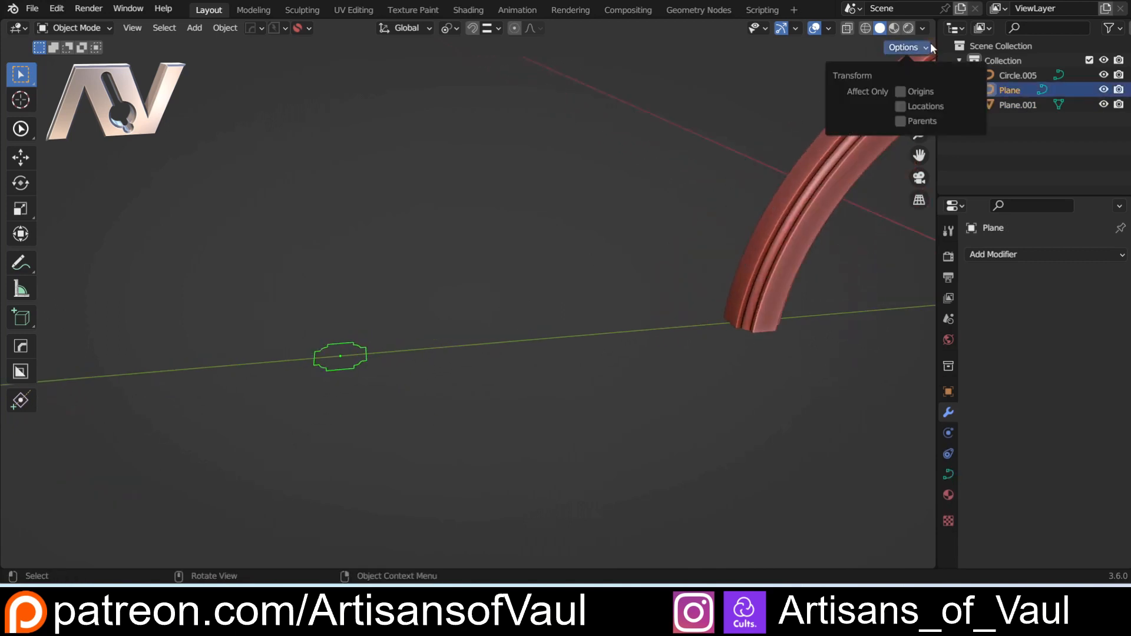
click(900, 92)
key(g)
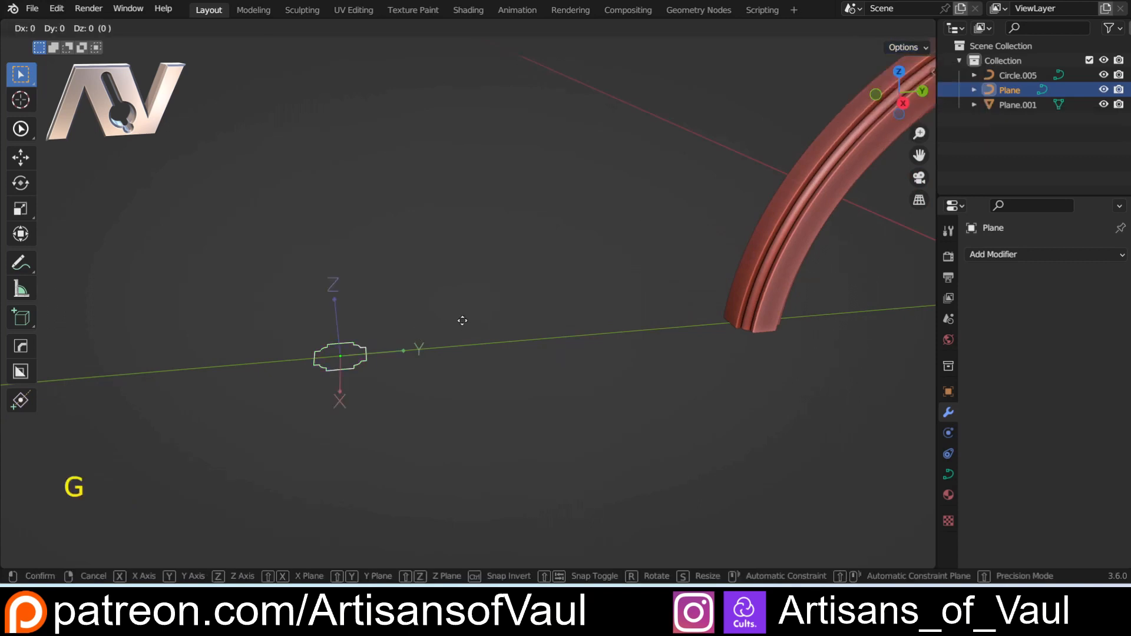
key(y)
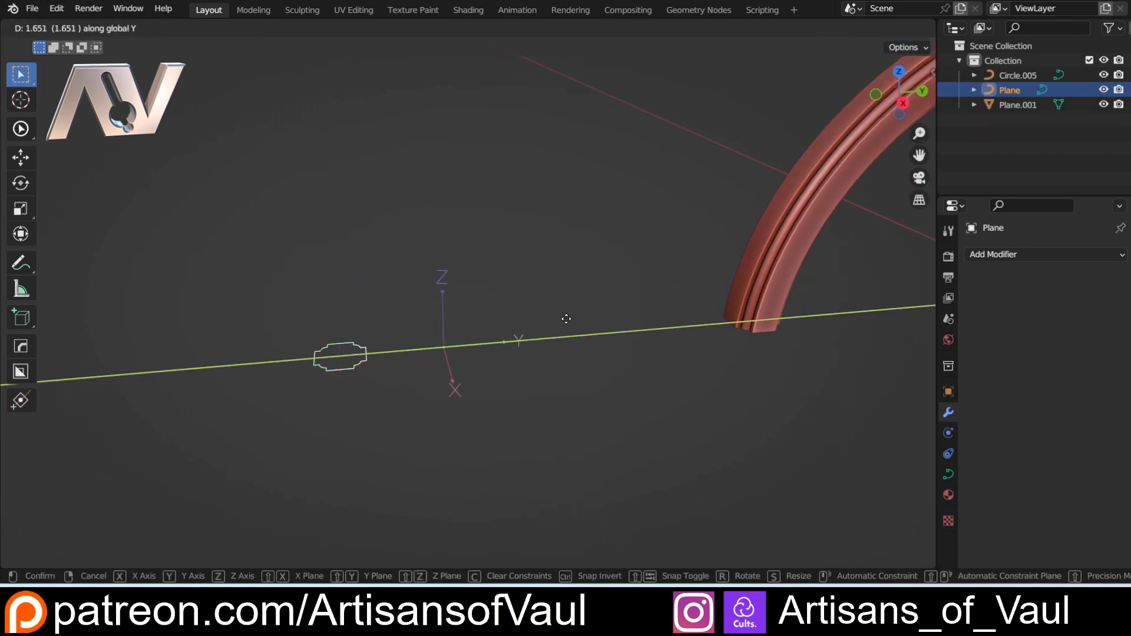
text(2.5)
key(Return)
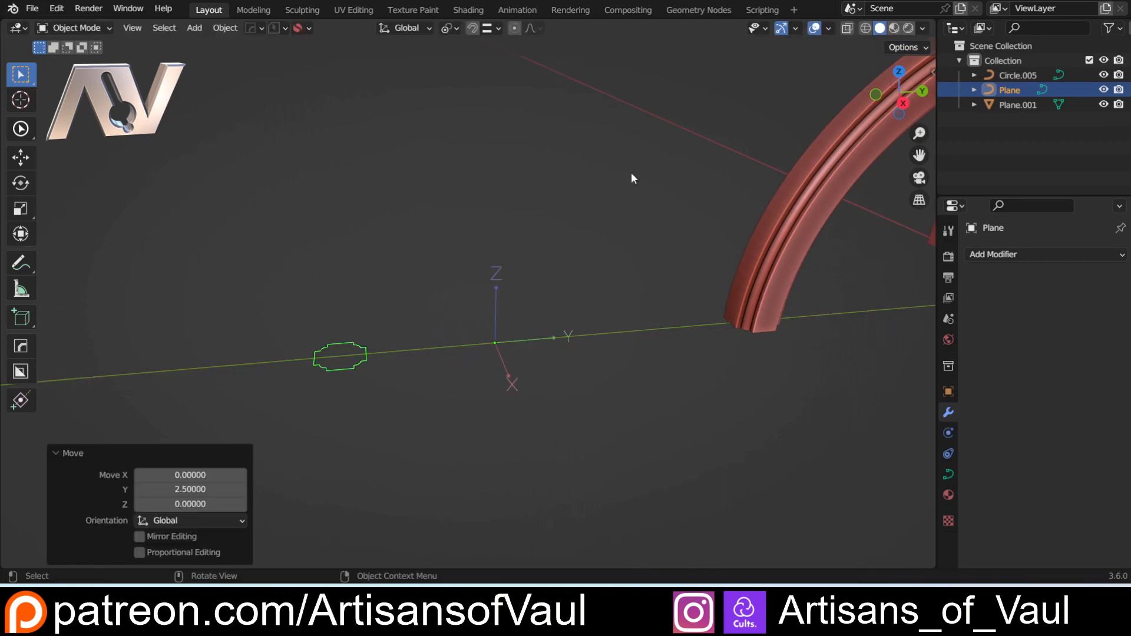
click(622, 225)
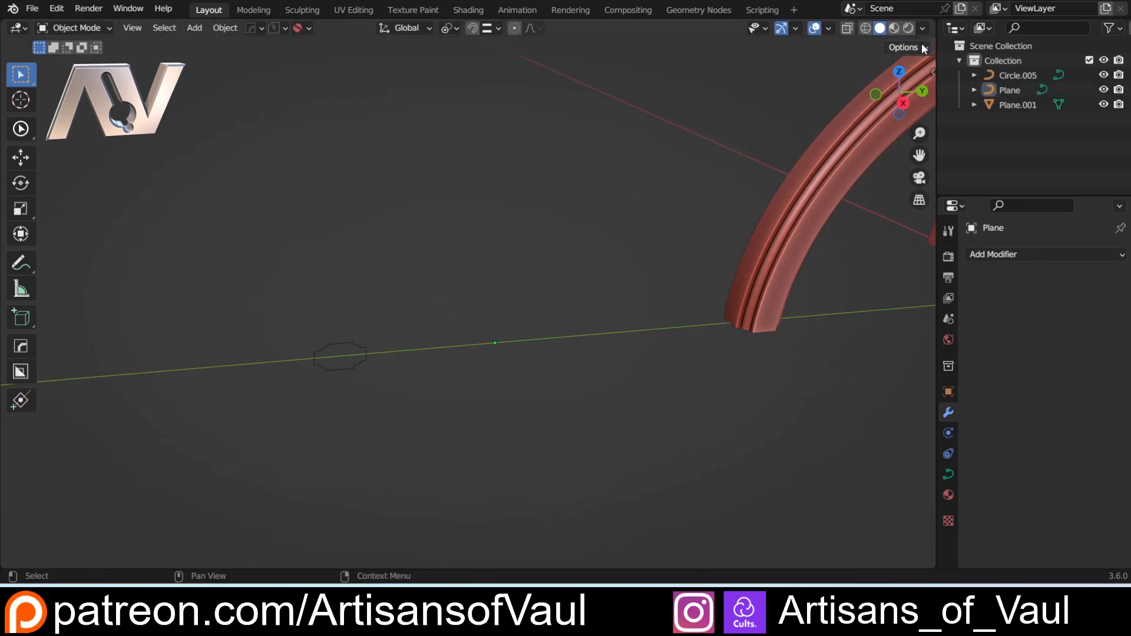
click(904, 47)
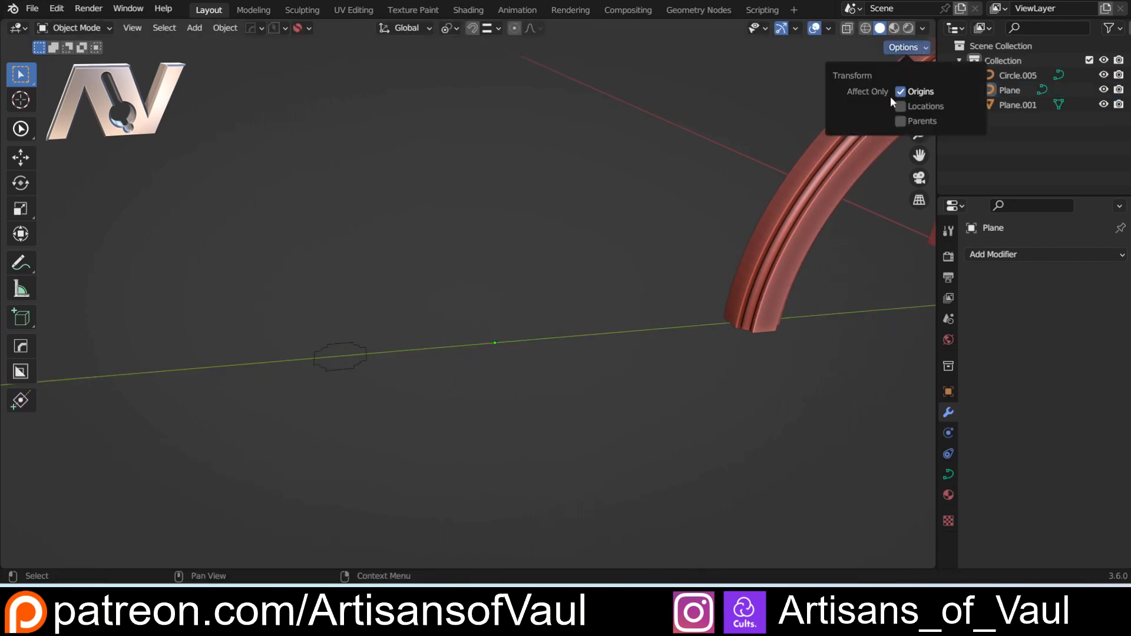
Step: Snap the 3D cursor to the profile curve's origin and add a Plain Axes empty there
click(357, 349)
middle_drag(480, 324, 480, 273)
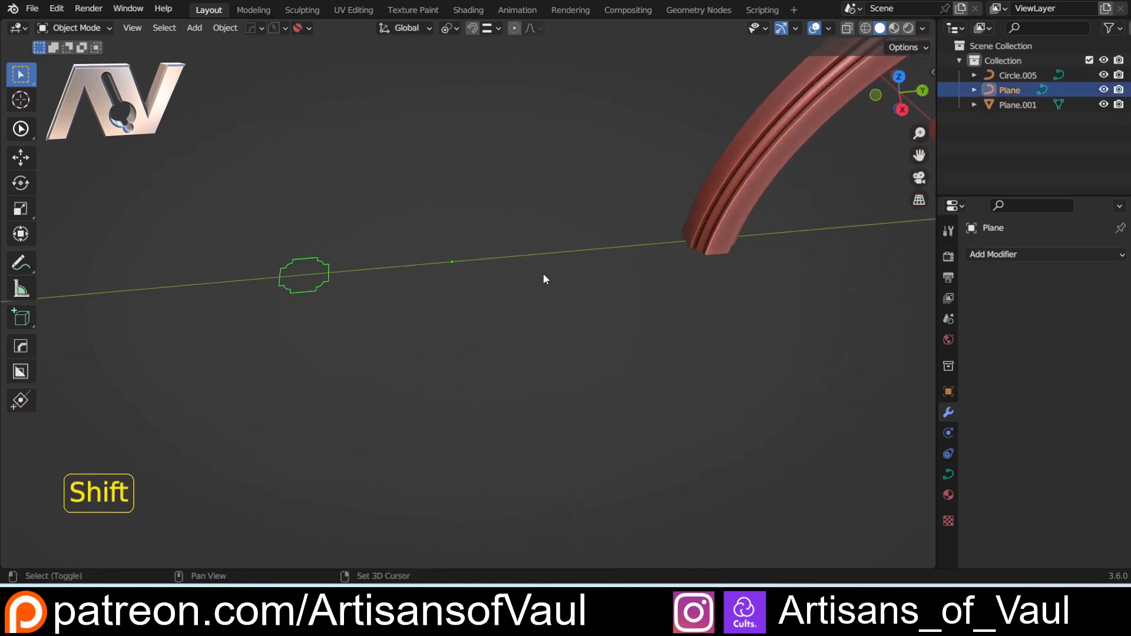
key(shift+s)
click(432, 280)
key(shift+a)
mouse_move(475, 270)
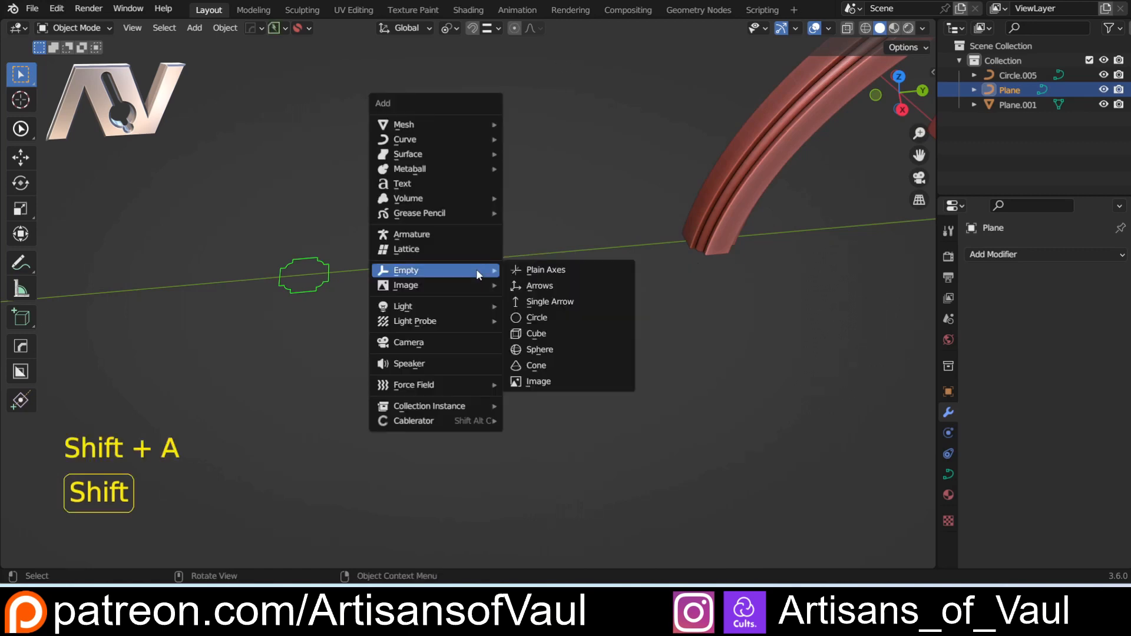
click(546, 273)
Step: Move the empty 2.5 along the global Y axis, towards the arches
shift+middle_drag(515, 298, 489, 325)
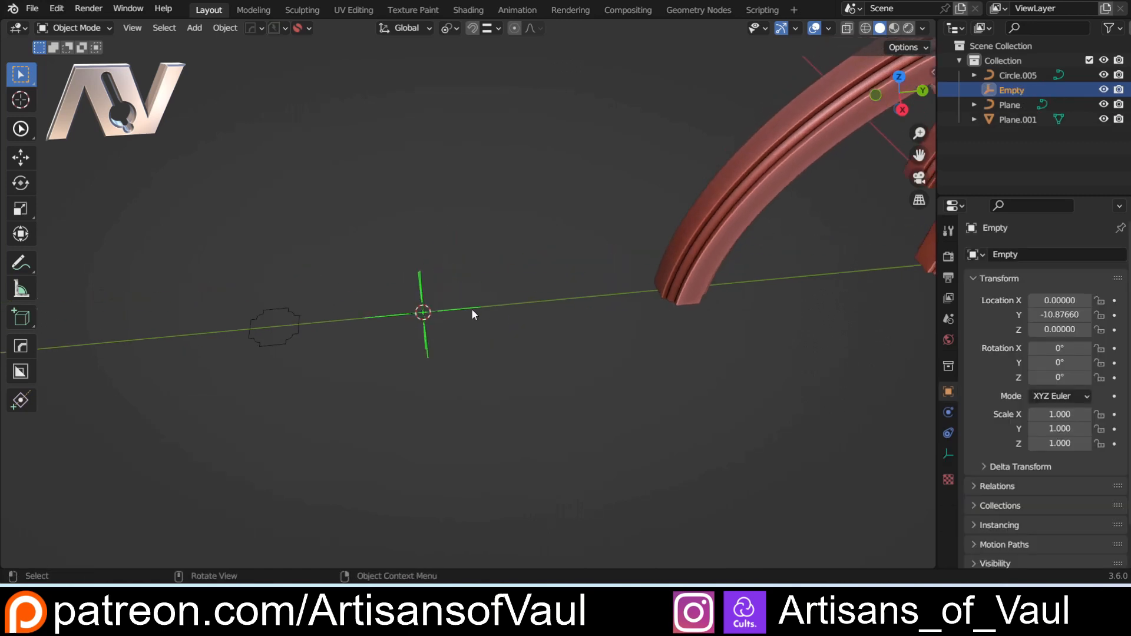
text(gy)
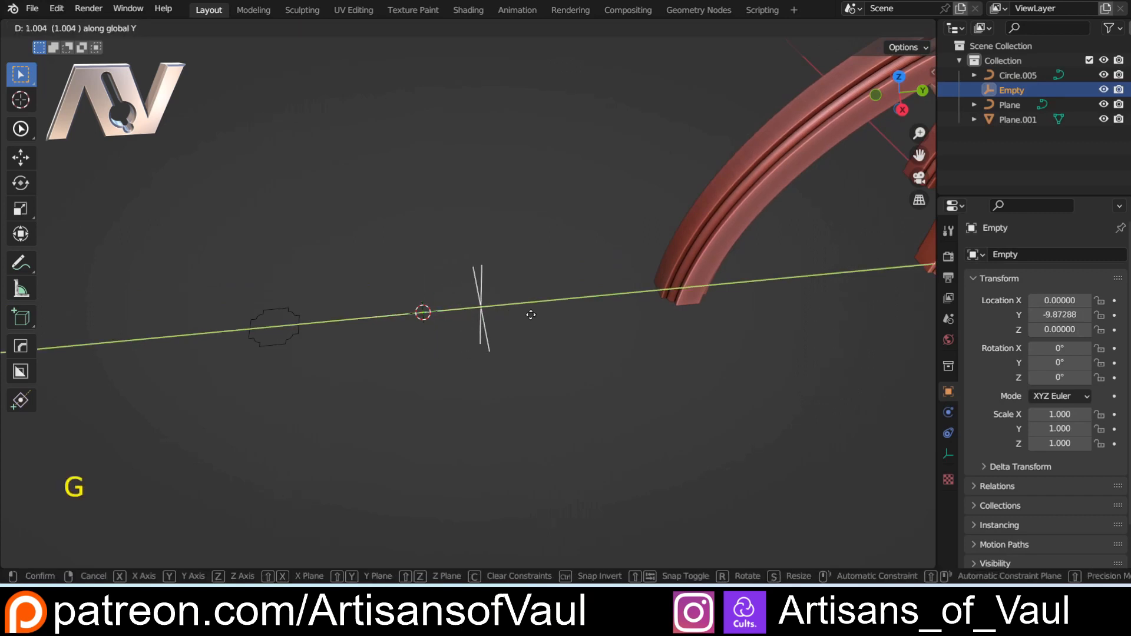
text(2.5)
key(Return)
click(489, 291)
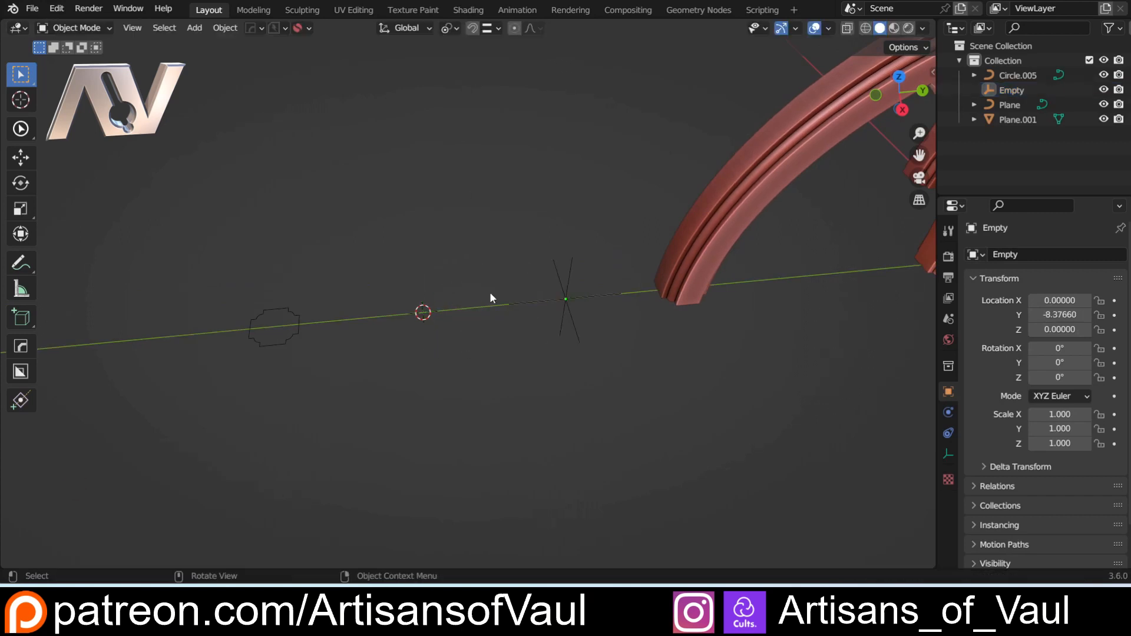
Step: Add a Screw modifier to the profile curve and set its axis to X
middle_drag(490, 292, 407, 304)
click(268, 317)
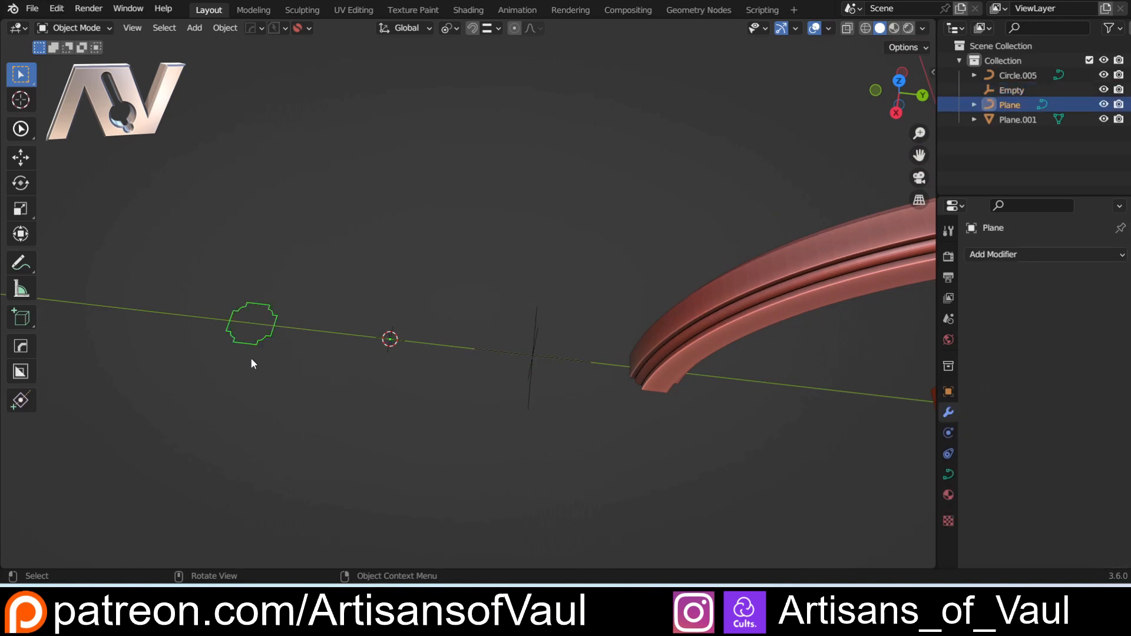
middle_drag(249, 360, 329, 342)
click(328, 337)
click(326, 365)
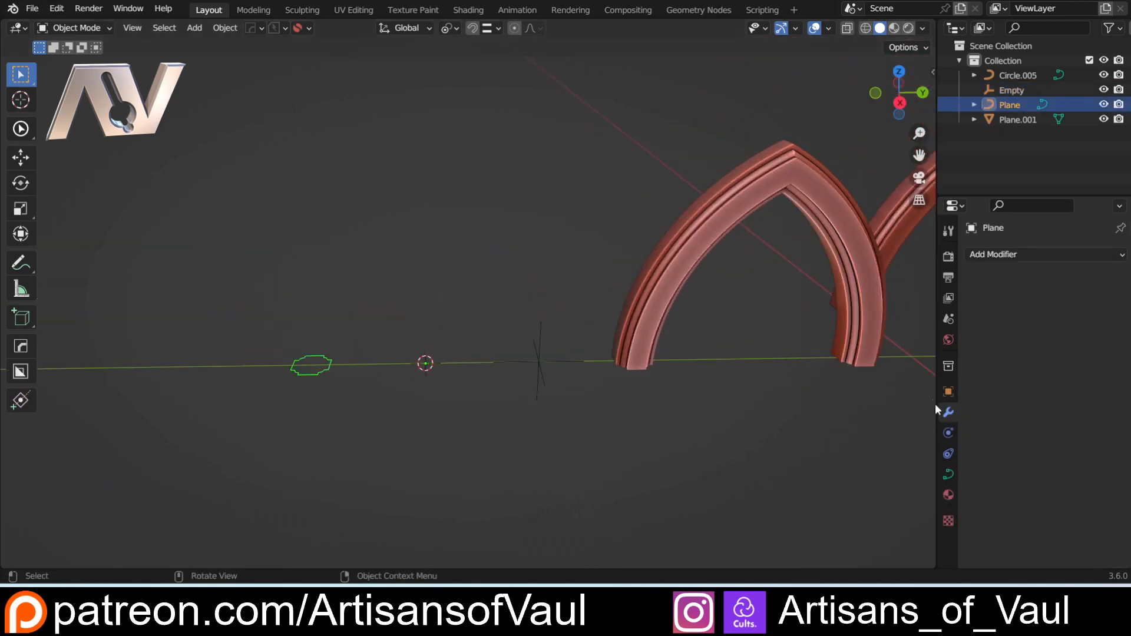
click(1018, 254)
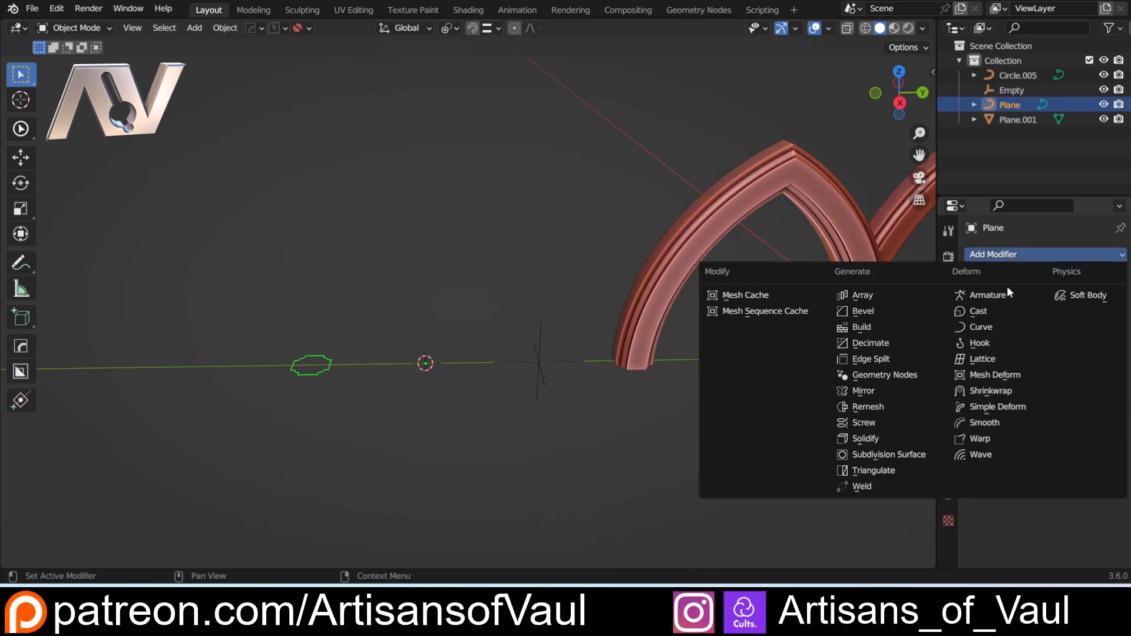
click(864, 422)
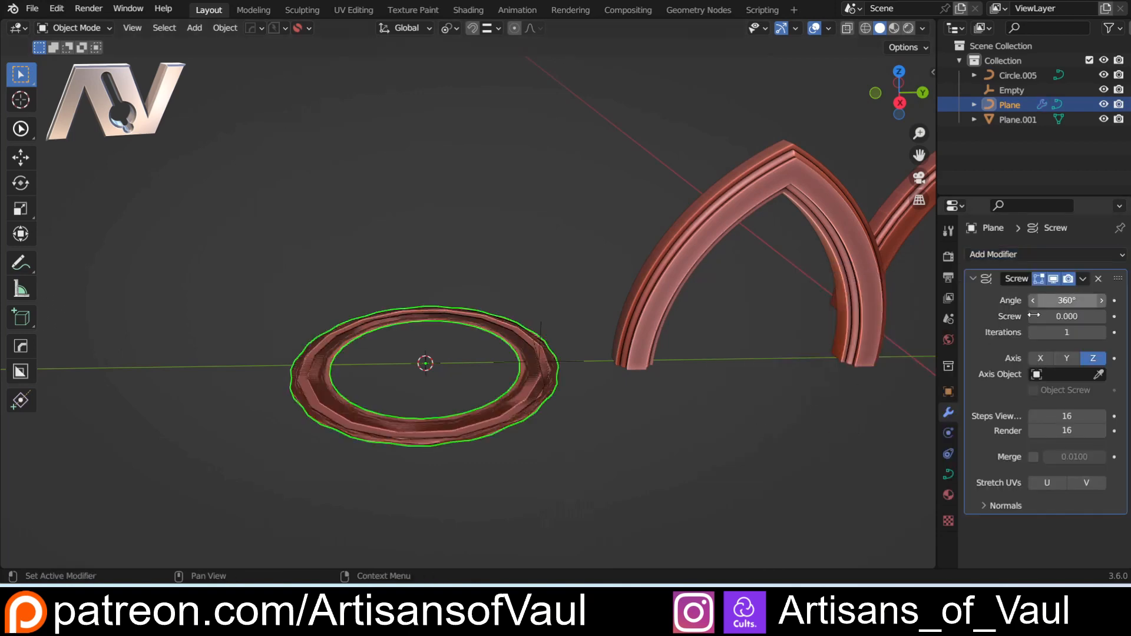
middle_drag(377, 249, 332, 393)
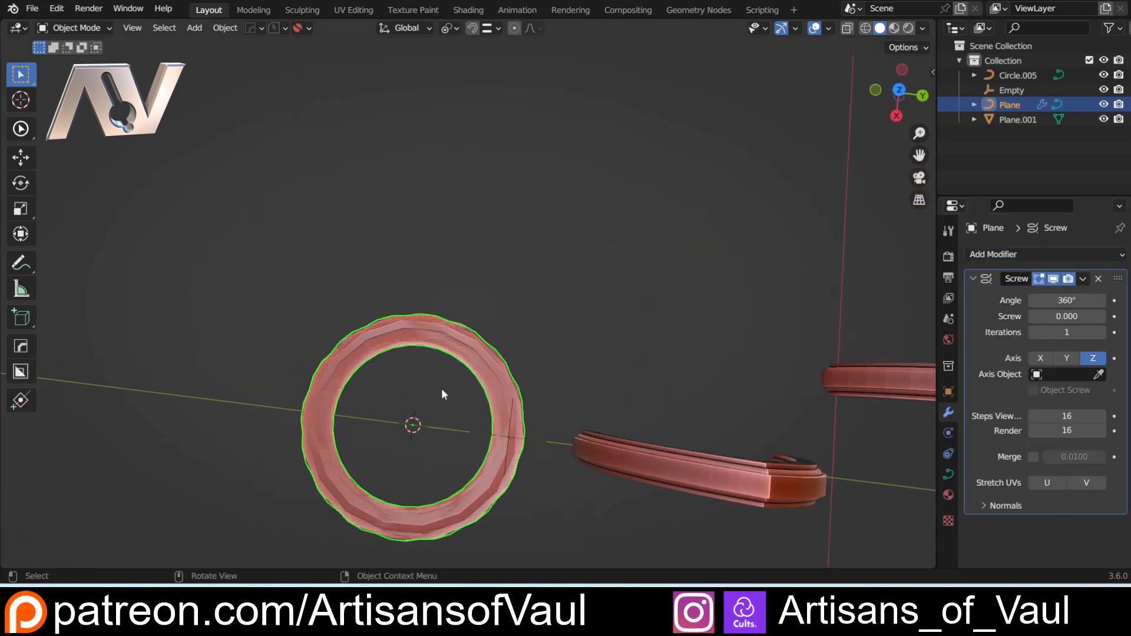
middle_drag(441, 394, 907, 365)
click(1040, 358)
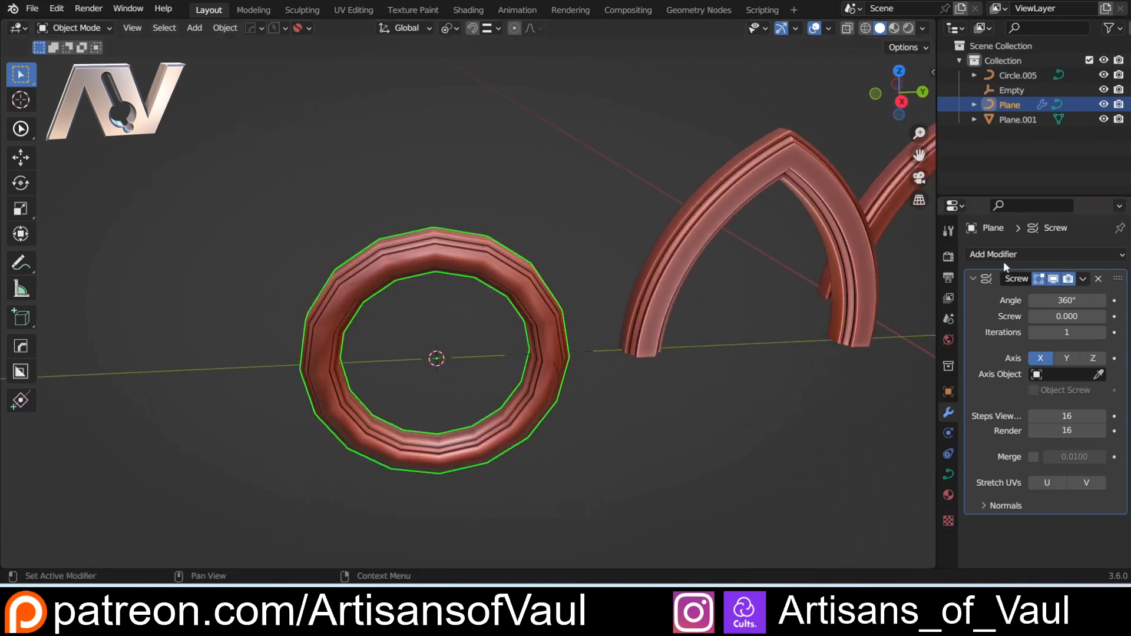
Step: From the side view along X, set the Screw modifier's angle to -96° to form one side of the arch
click(901, 101)
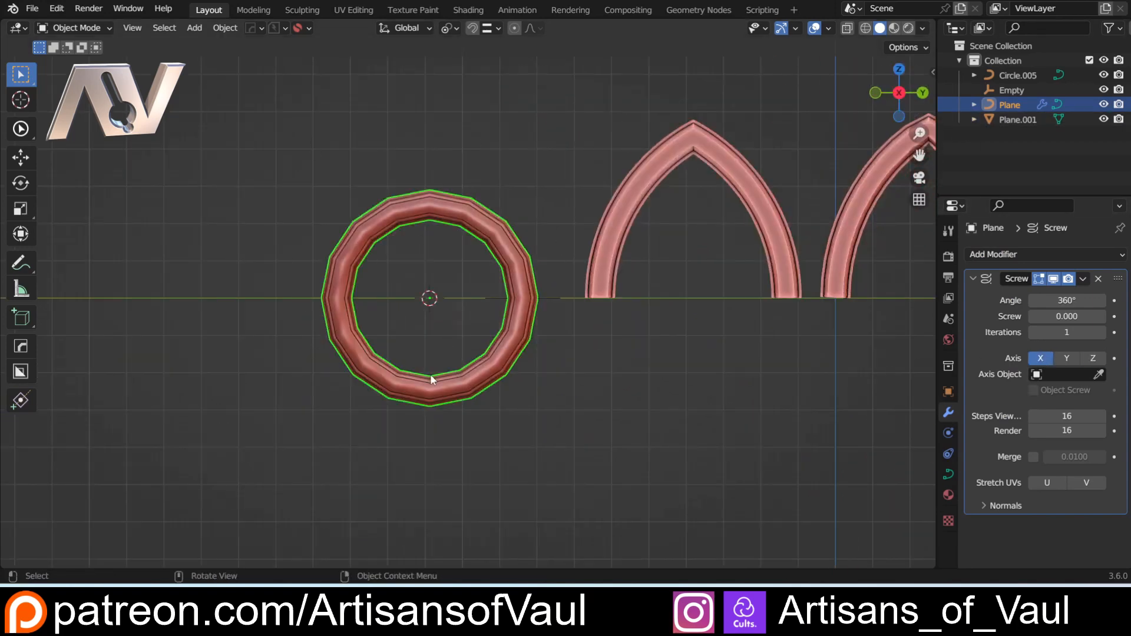
scroll(429, 371, up, 4)
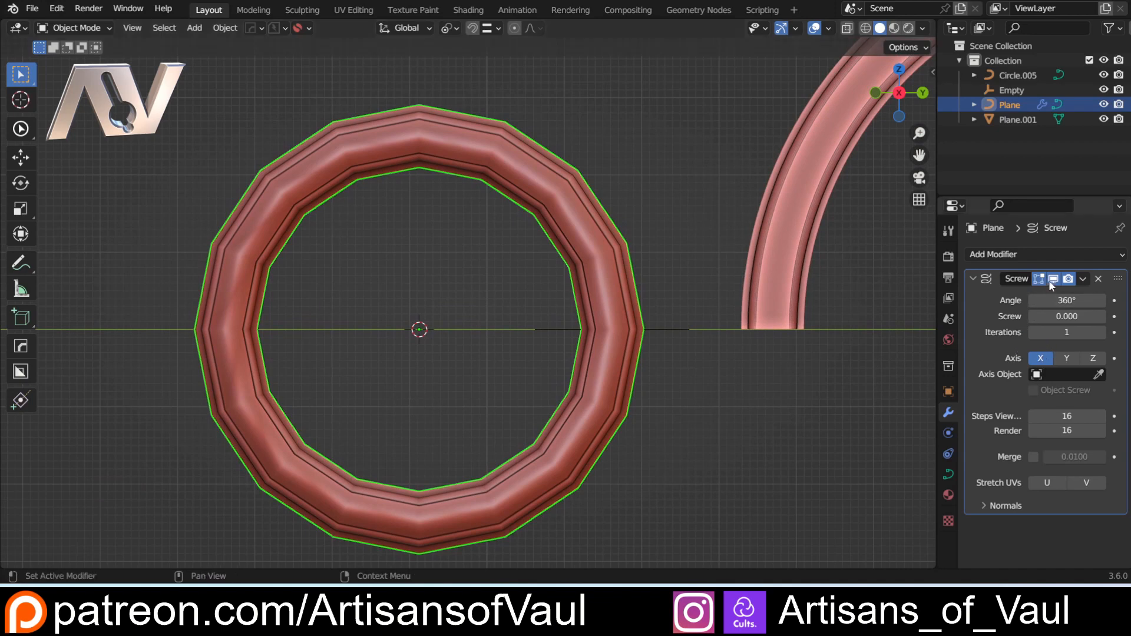
drag(1054, 301, 967, 300)
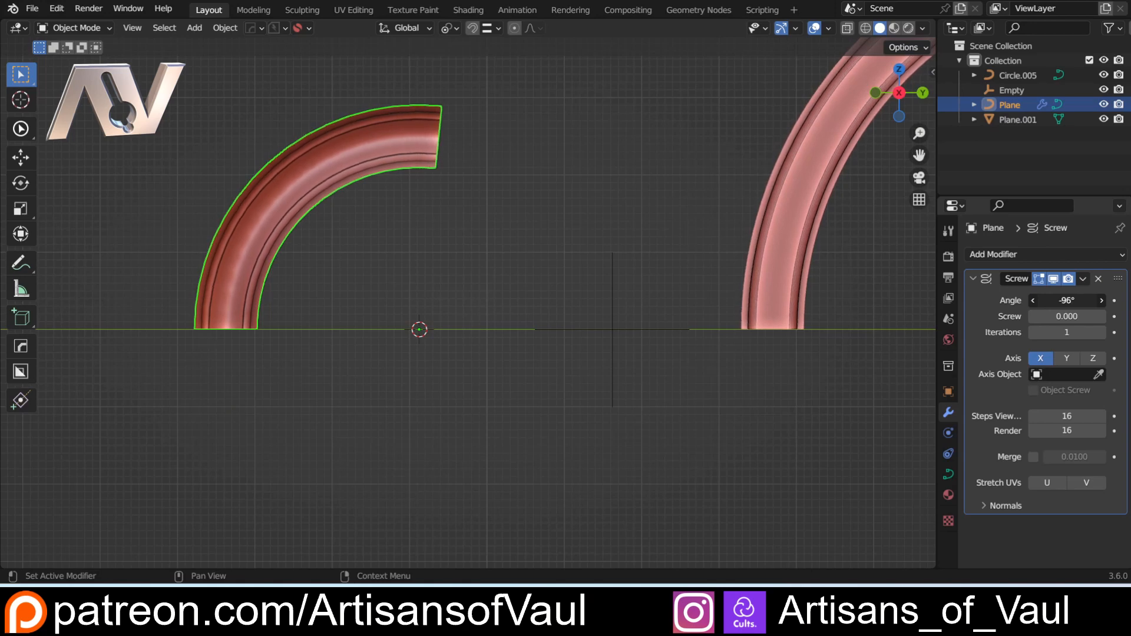
Step: Turn off Smooth Shading in the Screw modifier's normals settings
shift+middle_drag(284, 213, 351, 283)
scroll(325, 249, up, 10)
scroll(376, 255, down, 10)
scroll(531, 326, up, 4)
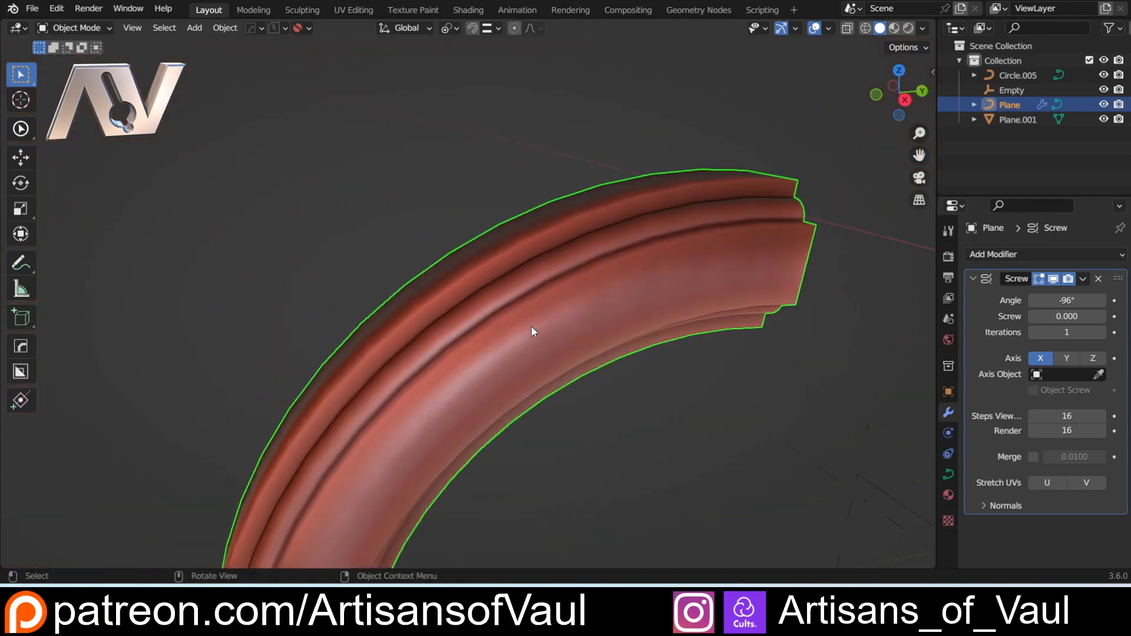
click(985, 507)
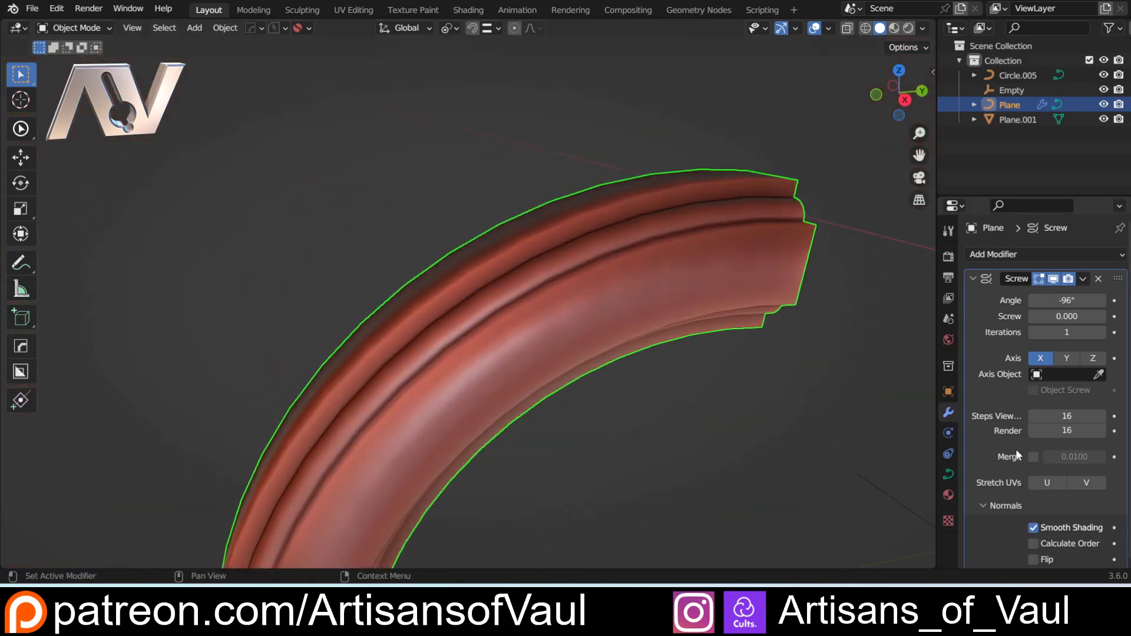
scroll(1015, 449, down, 1)
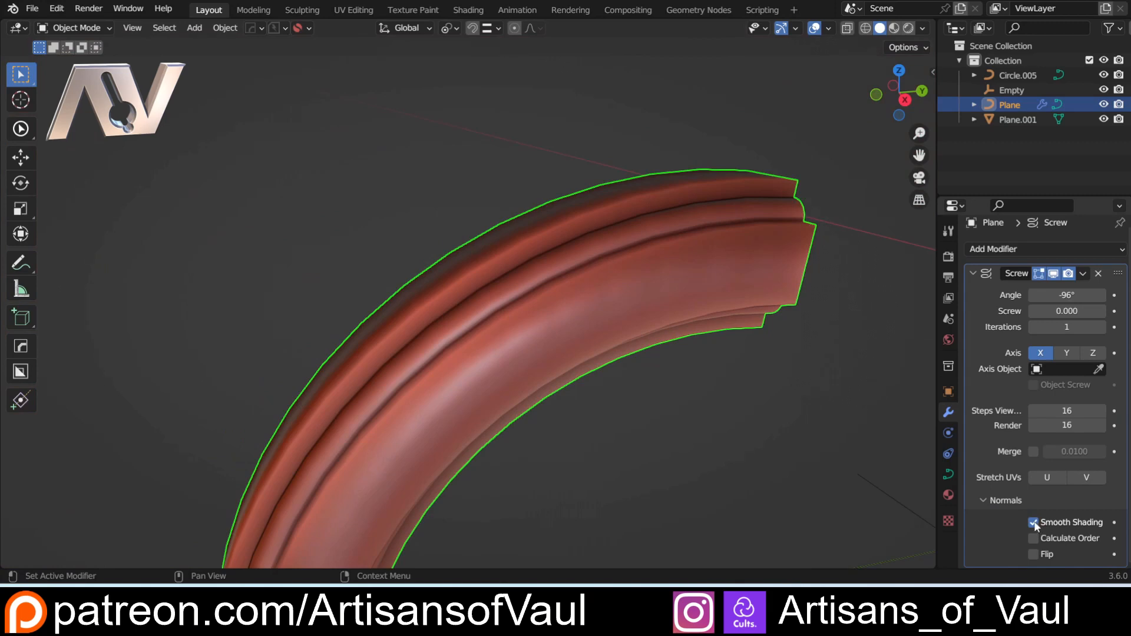
click(1034, 522)
click(981, 500)
scroll(596, 363, down, 4)
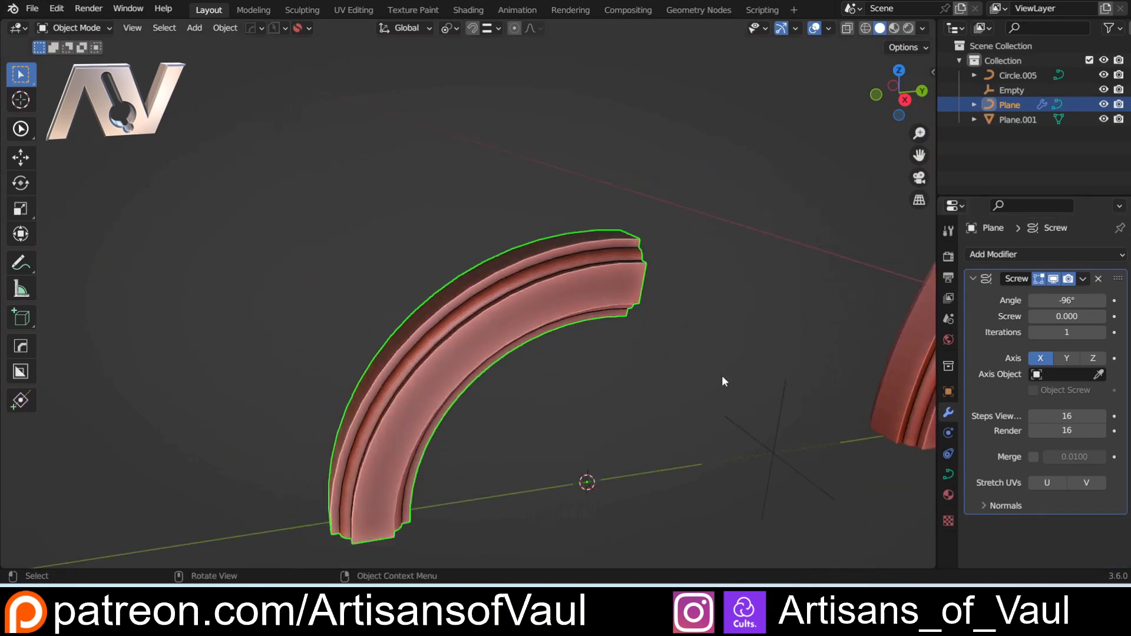
Step: Set the Screw modifier's viewport steps to 18
scroll(701, 353, up, 3)
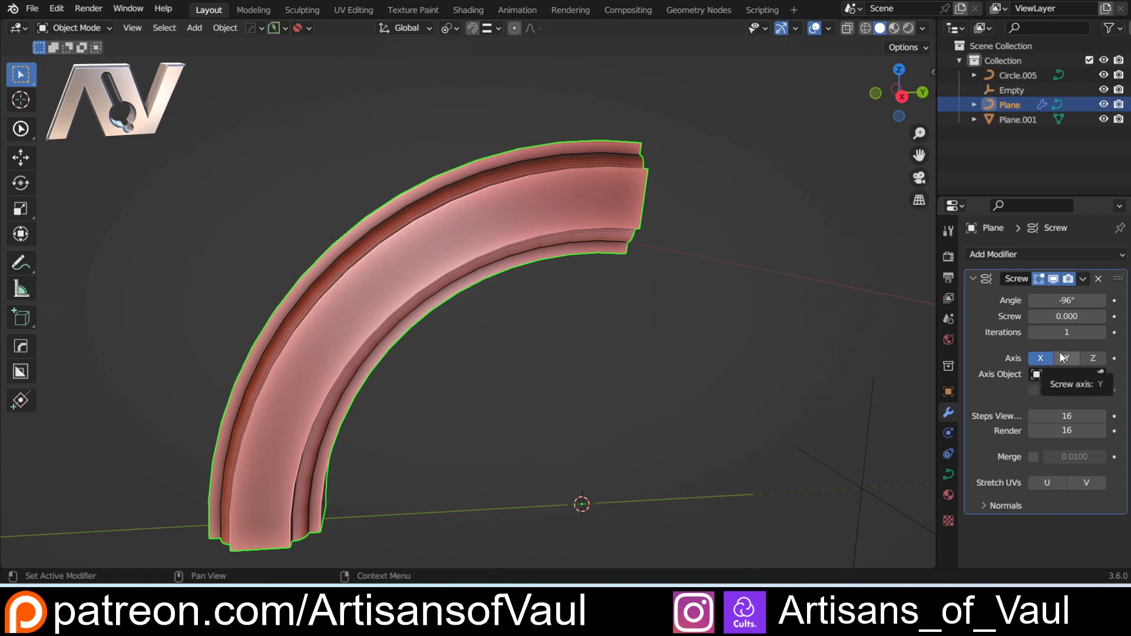
mouse_move(1067, 416)
mouse_down()
mouse_move(1107, 416)
mouse_move(1054, 416)
mouse_move(1078, 415)
mouse_move(1066, 416)
mouse_up()
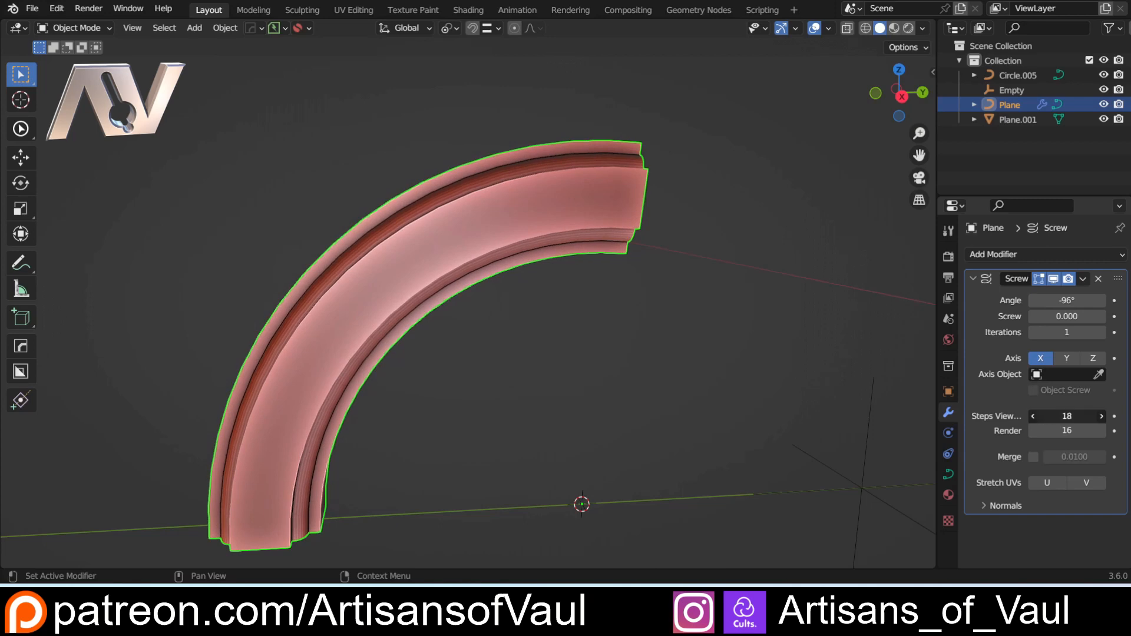
Step: Set the Screw modifier's viewport steps to 30
click(1064, 416)
key(Return)
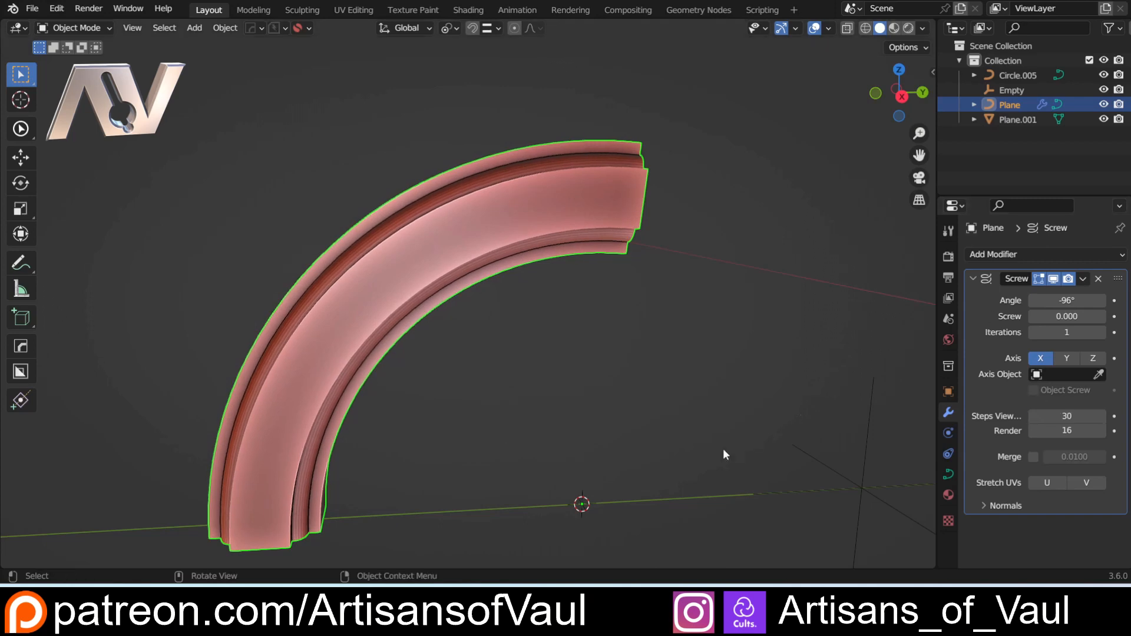
middle_drag(747, 411, 666, 412)
scroll(612, 412, down, 3)
shift+middle_drag(542, 410, 533, 302)
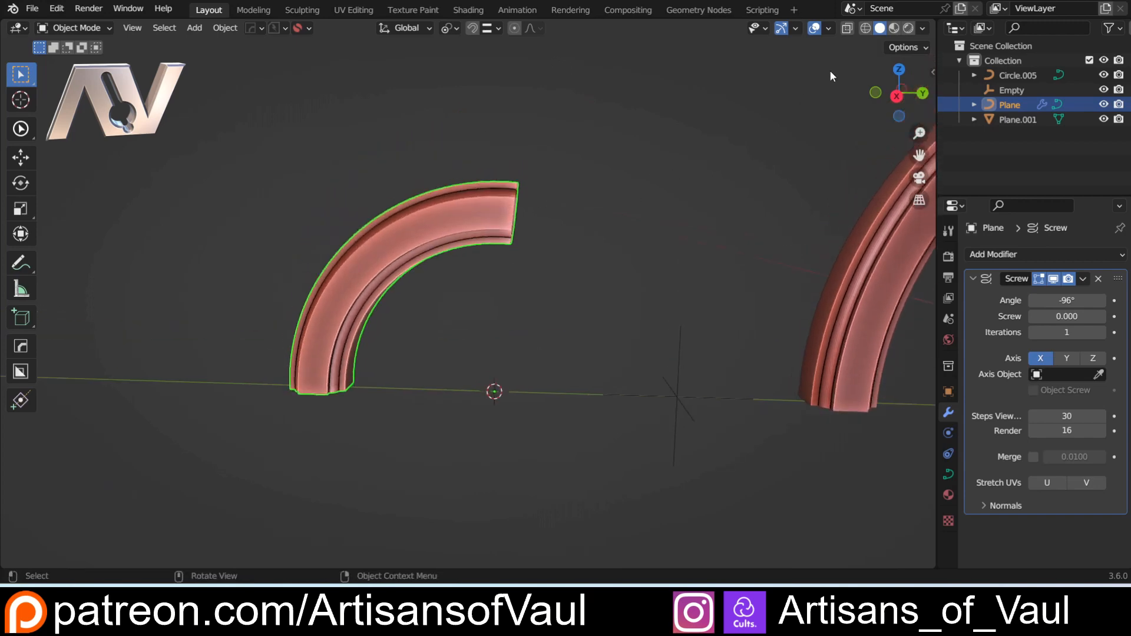
Step: From the side view along X, try out different angles for the Screw modifier on the arch segment
click(895, 96)
shift+middle_drag(495, 214, 431, 282)
scroll(431, 283, up, 1)
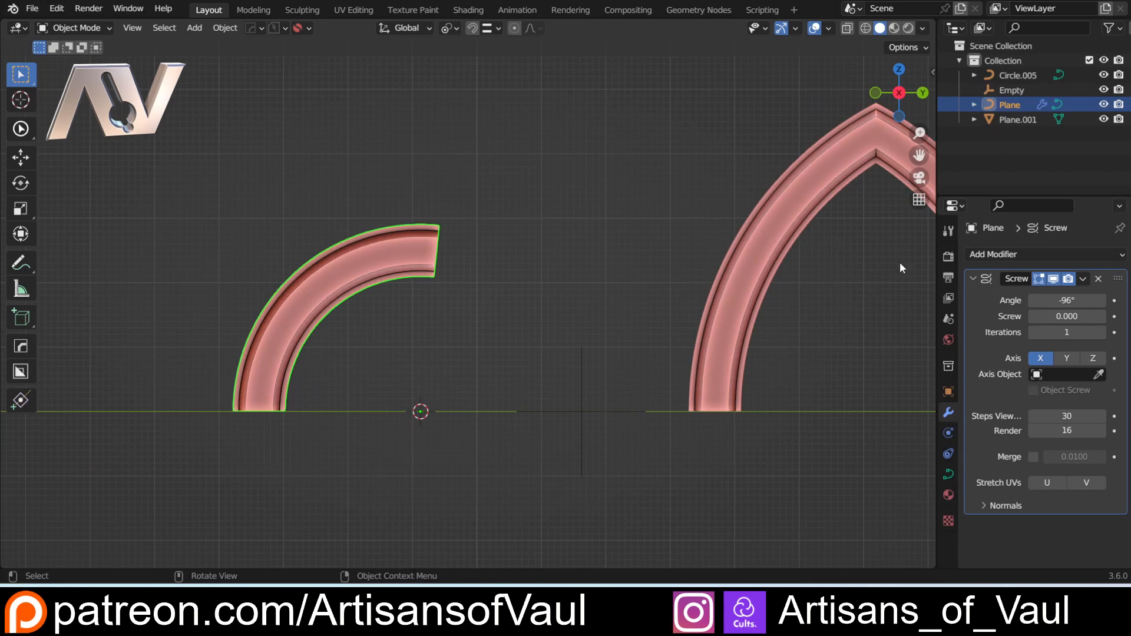
drag(1066, 301, 1094, 301)
Step: Set the Empty as the Screw modifier's axis object and change the angle to -69°
middle_drag(588, 384, 642, 295)
click(1098, 375)
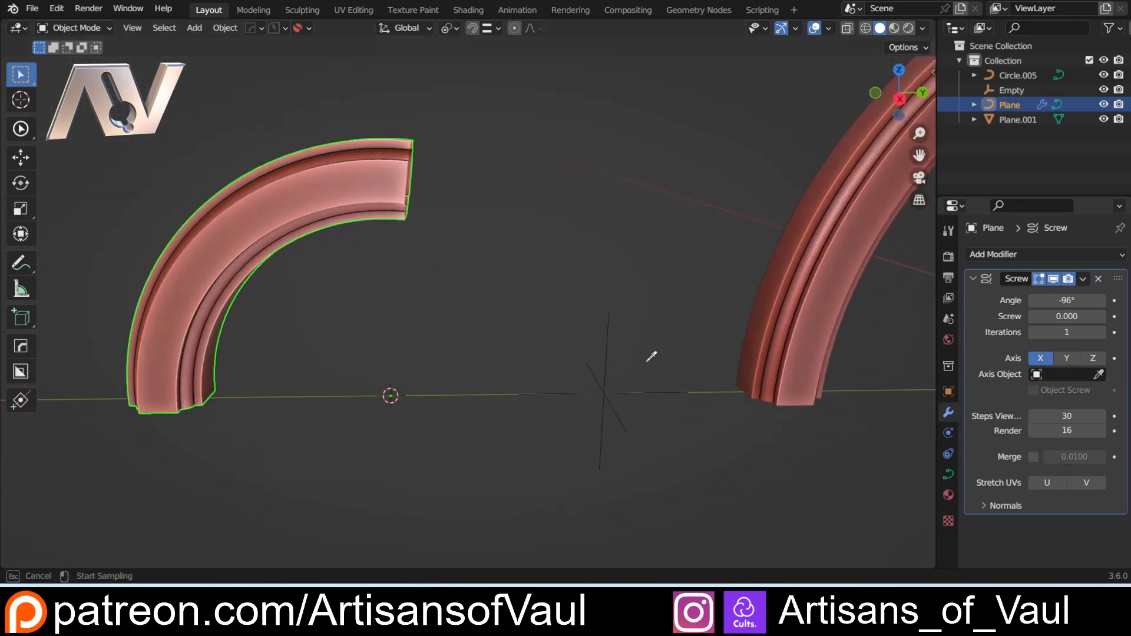
click(609, 333)
middle_drag(609, 334, 455, 286)
drag(1067, 300, 1095, 301)
middle_drag(634, 205, 391, 182)
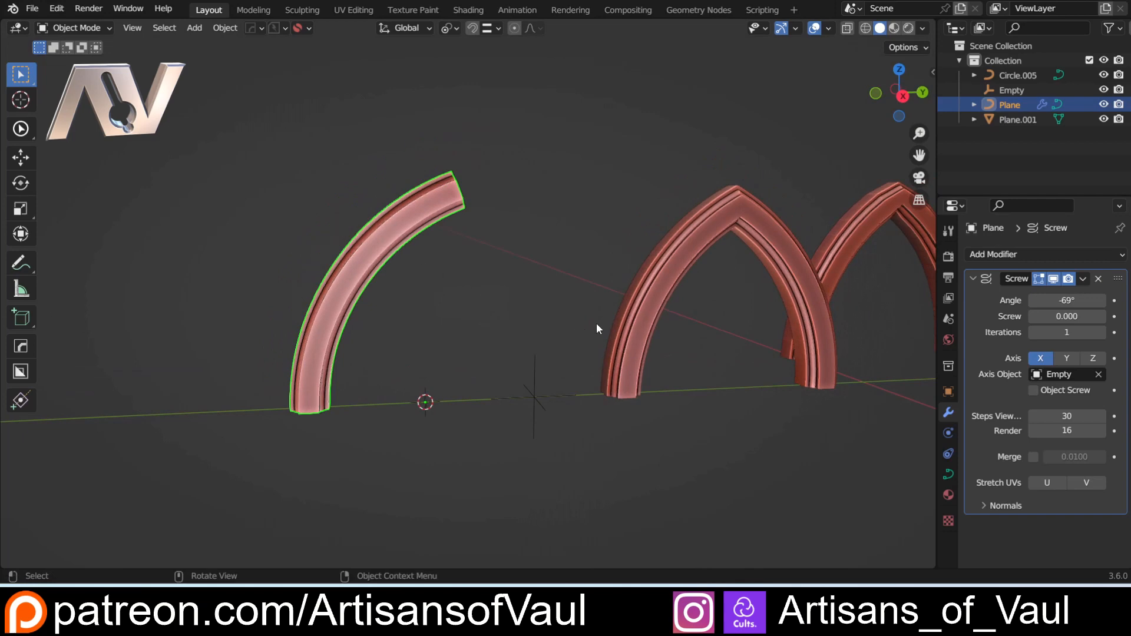
Step: Add a Mirror modifier to the arch segment on the Y axis only, with Clipping on and Bisect and Flip enabled for Y
click(994, 255)
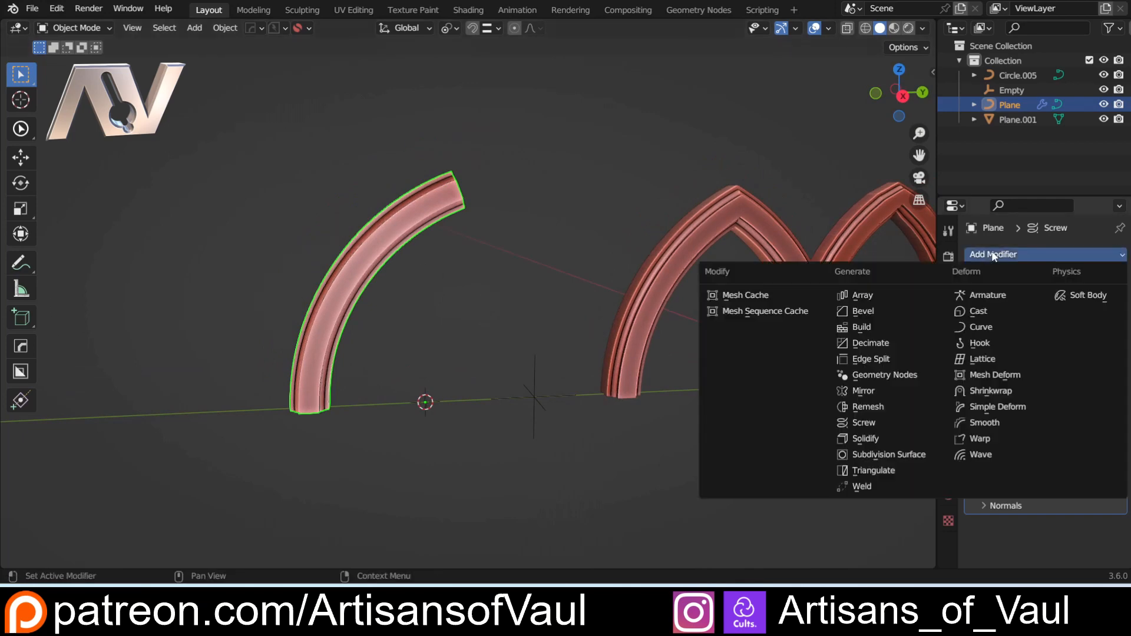
click(900, 388)
scroll(1011, 485, down, 5)
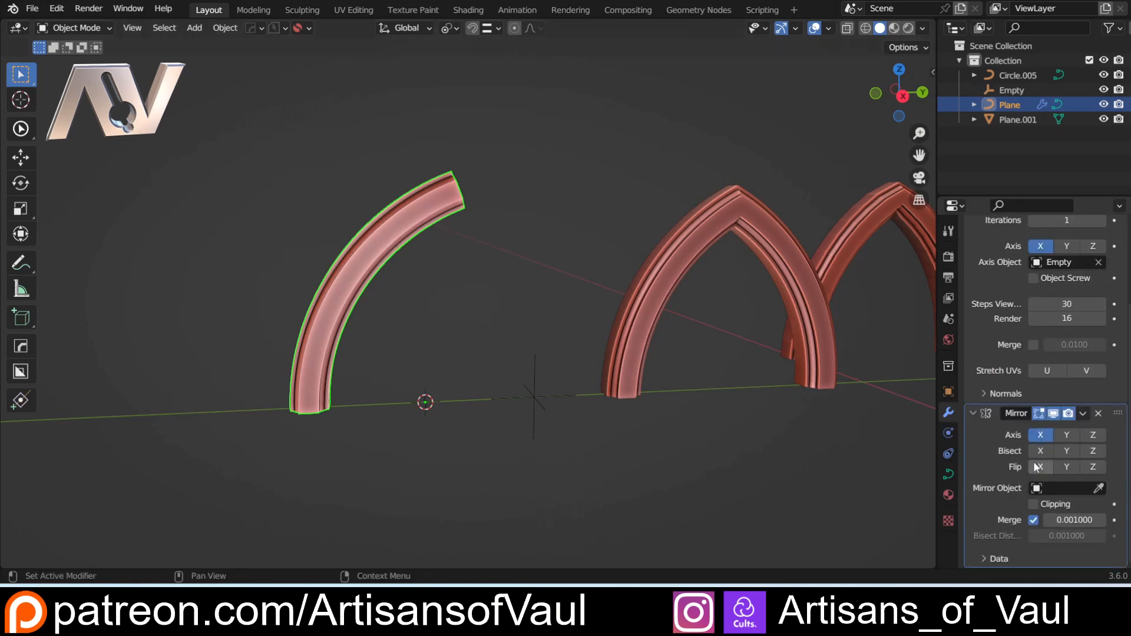
click(1040, 435)
click(1066, 435)
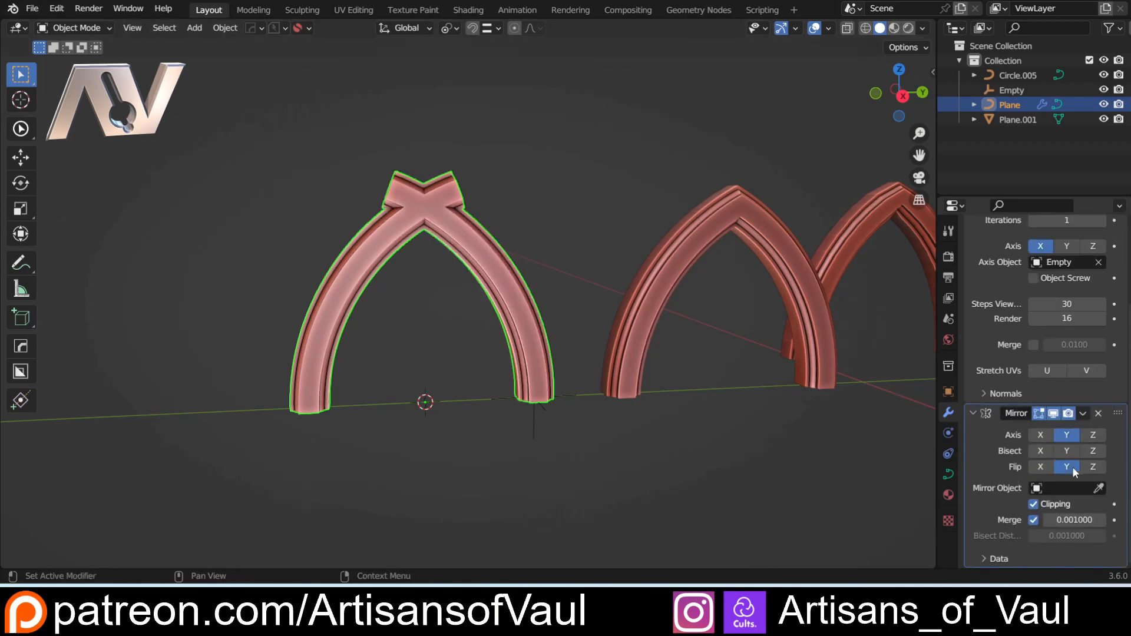
click(1066, 451)
Step: Show the arch's apex as wireframe in the side view along X and set the Screw modifier's viewport steps to 34
scroll(334, 262, up, 4)
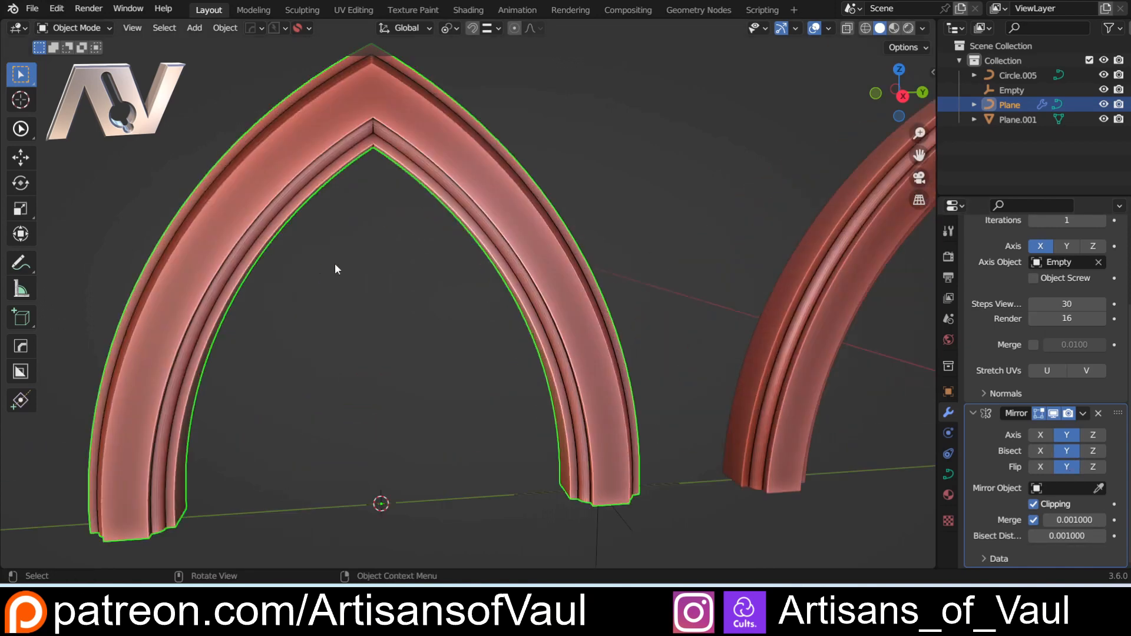
scroll(318, 262, up, 4)
middle_drag(353, 352, 356, 336)
shift+middle_drag(357, 337, 401, 263)
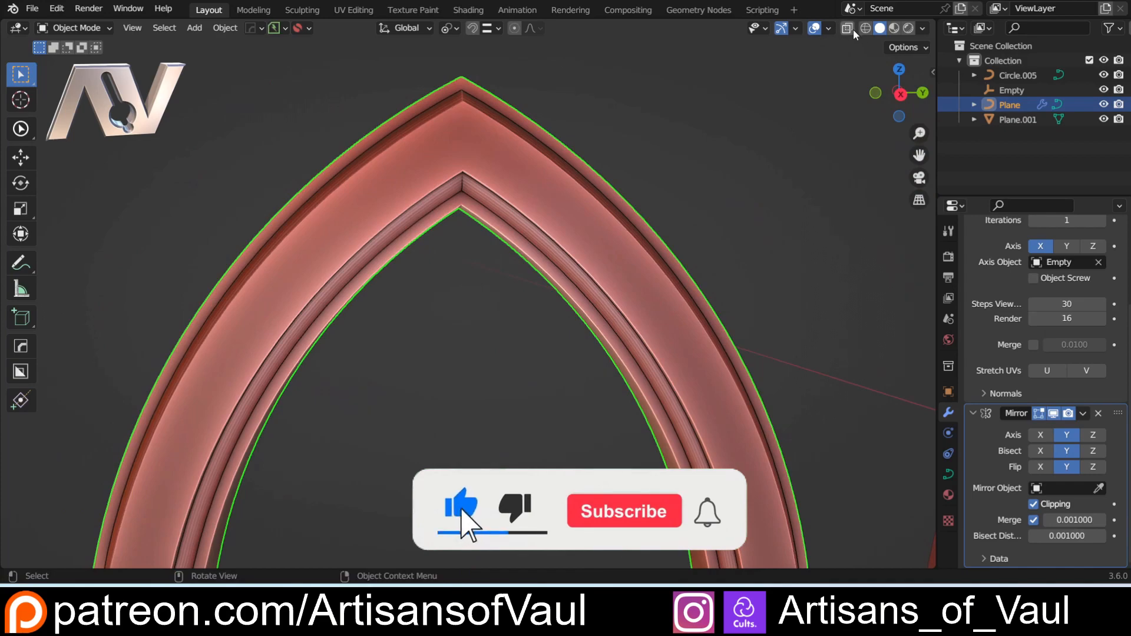
click(865, 28)
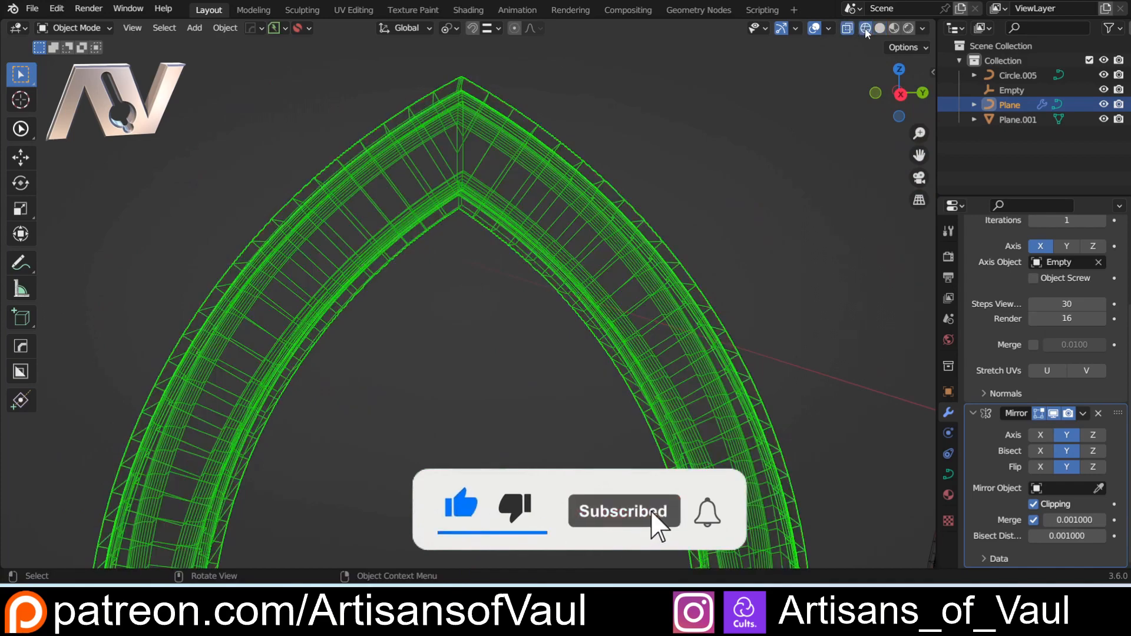
click(900, 92)
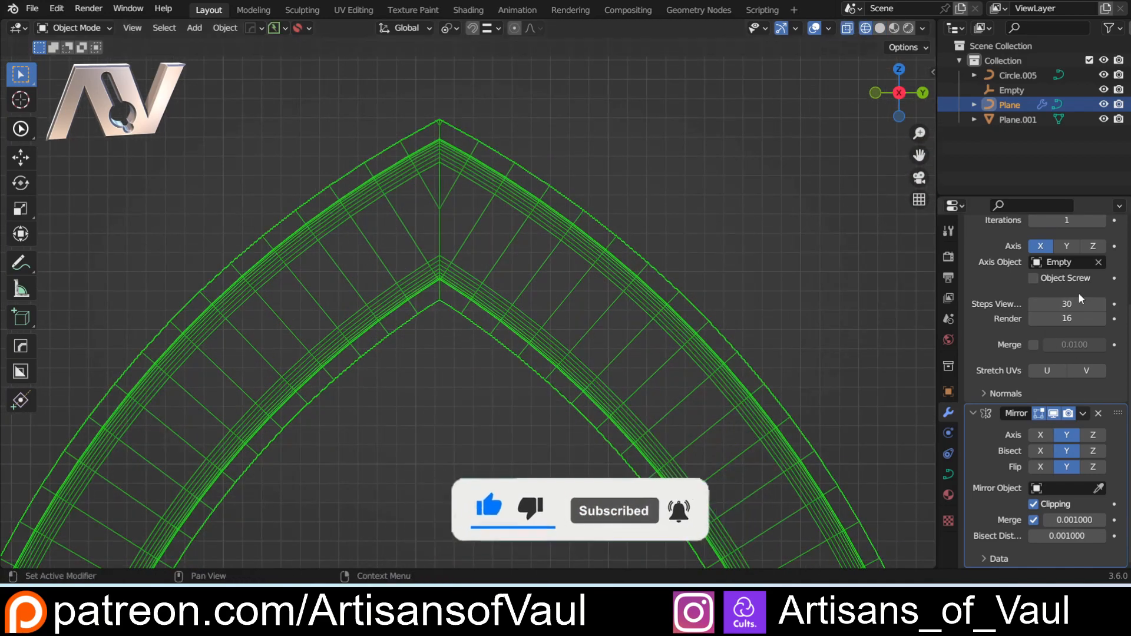
scroll(1009, 326, up, 5)
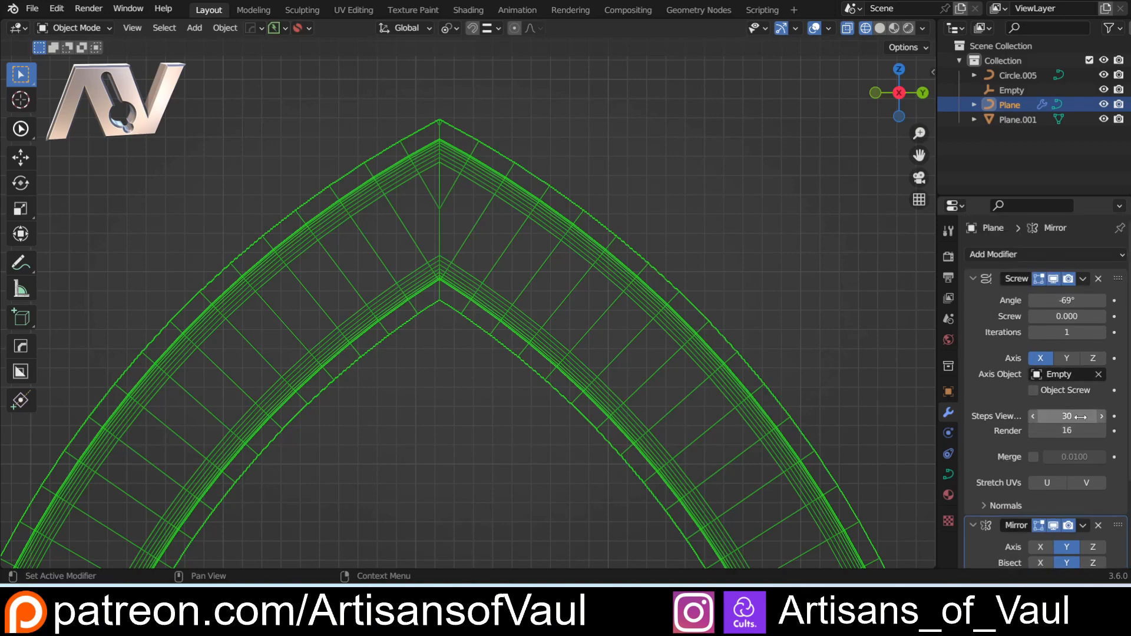
mouse_move(1079, 416)
mouse_down()
mouse_move(1104, 417)
mouse_move(1088, 416)
mouse_up()
Step: Try fine-tuning the Screw modifier's angle to line up the profile edges at the arch's inner peak
scroll(457, 313, up, 4)
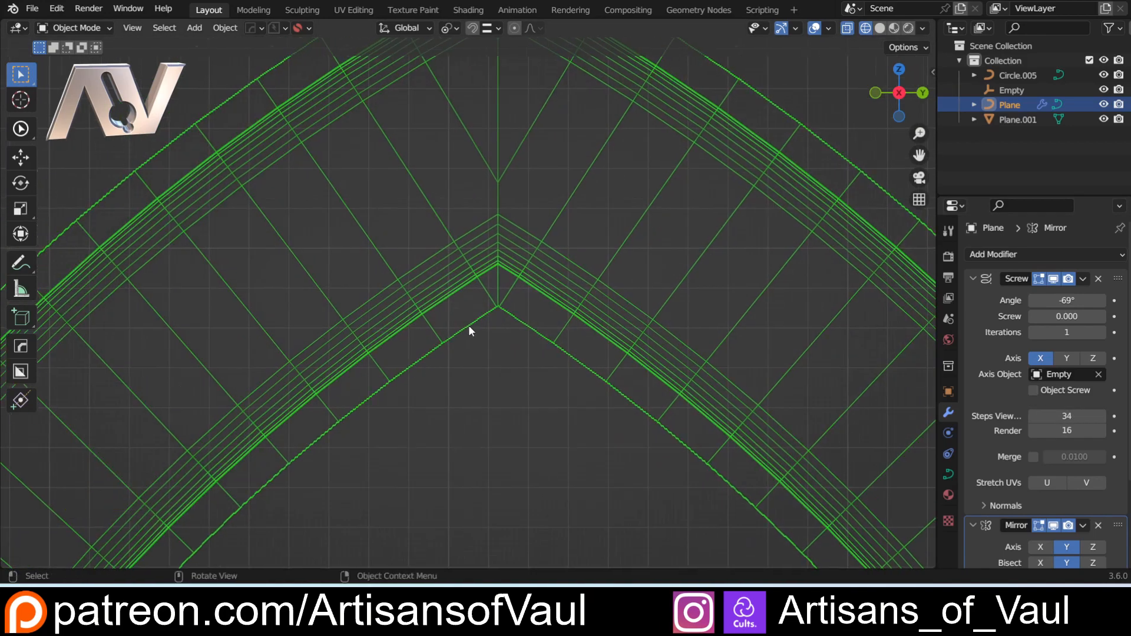
scroll(469, 325, up, 8)
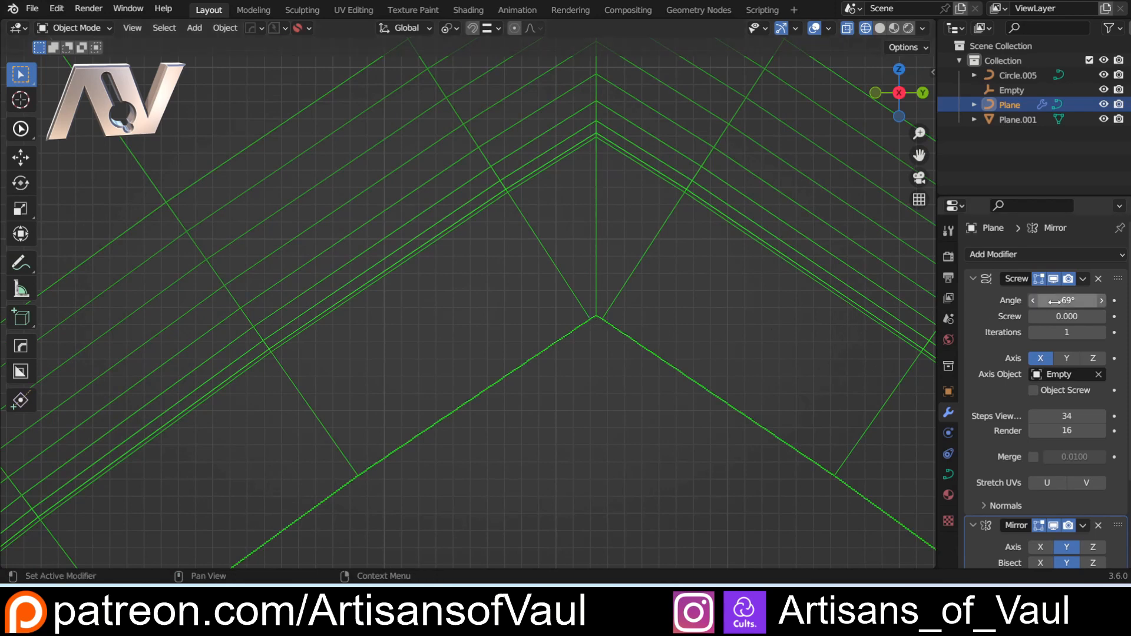
shift+drag(1065, 300, 1063, 300)
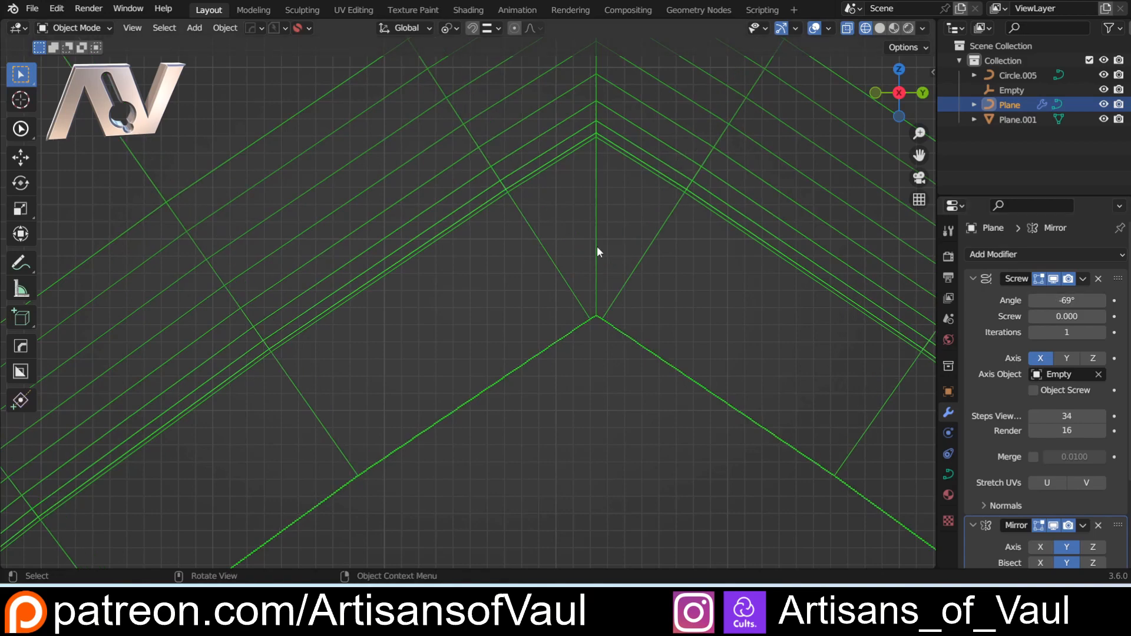
Step: Examine how the wireframe edges of both arch halves meet along the mirror line at the apex
scroll(596, 246, down, 5)
shift+scroll(491, 305, up, 1)
scroll(479, 309, up, 4)
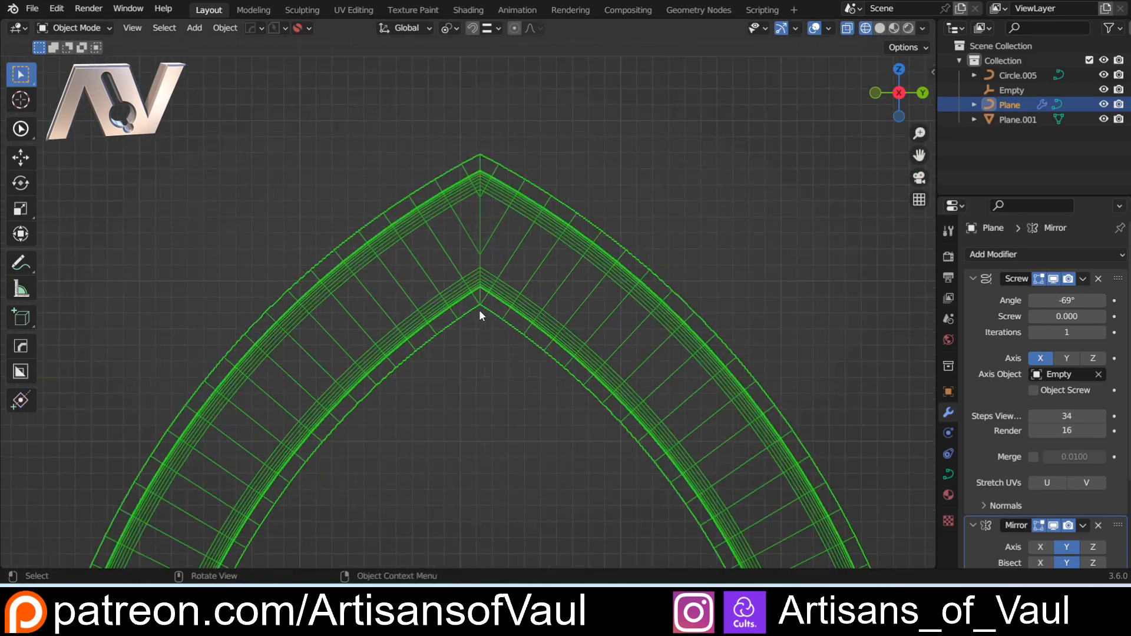
shift+middle_drag(473, 265, 458, 346)
scroll(484, 369, up, 3)
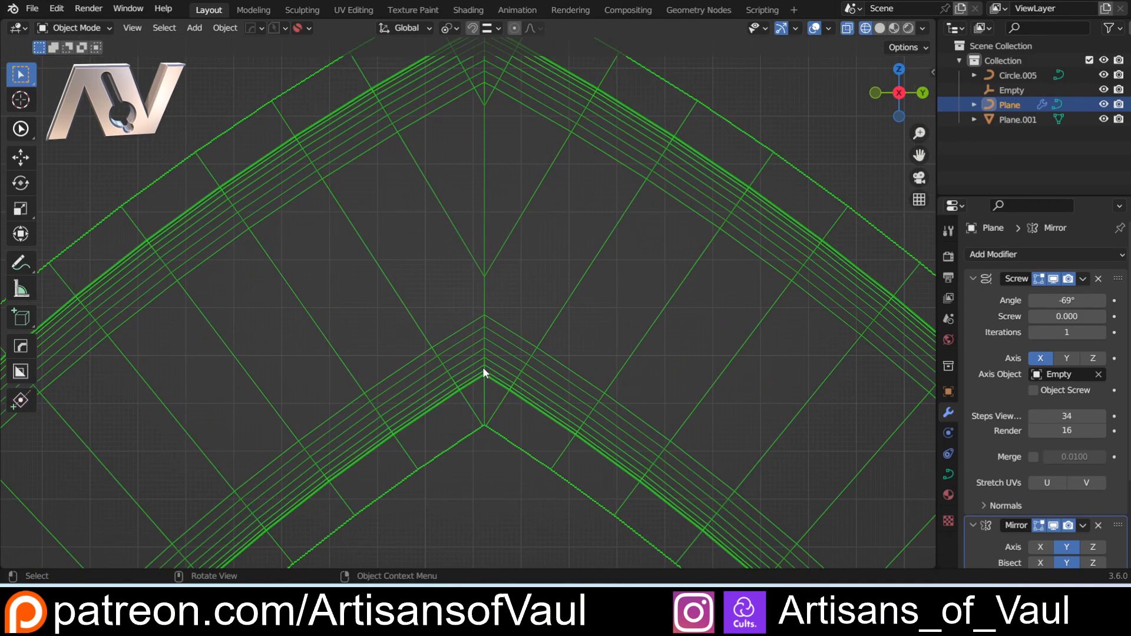
scroll(457, 377, down, 3)
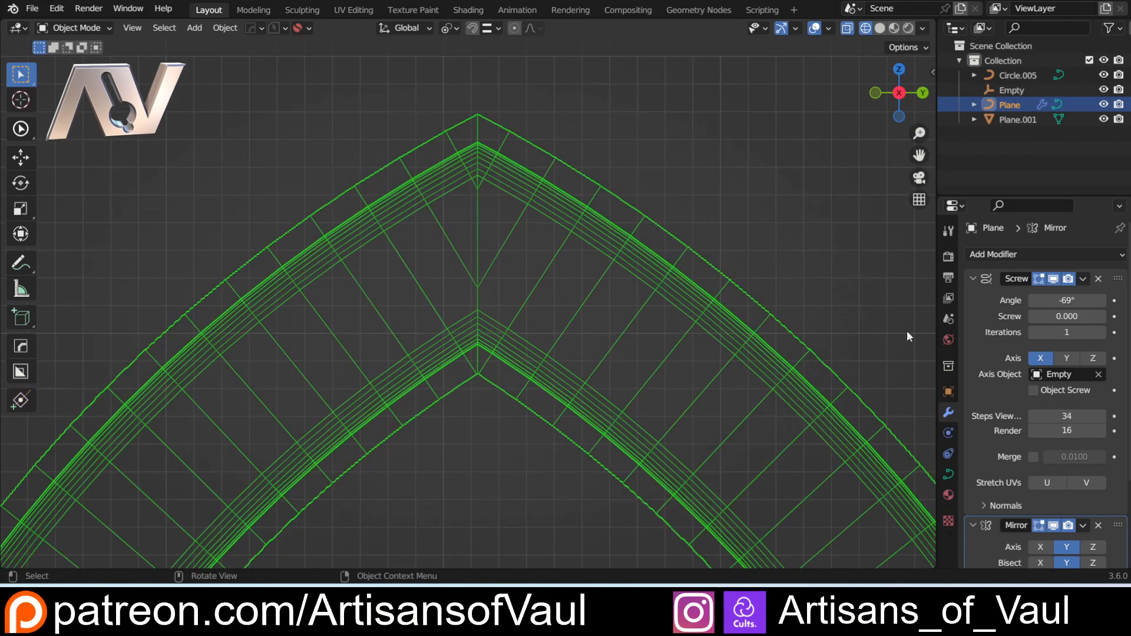
shift+middle_drag(484, 391, 503, 306)
scroll(485, 347, up, 3)
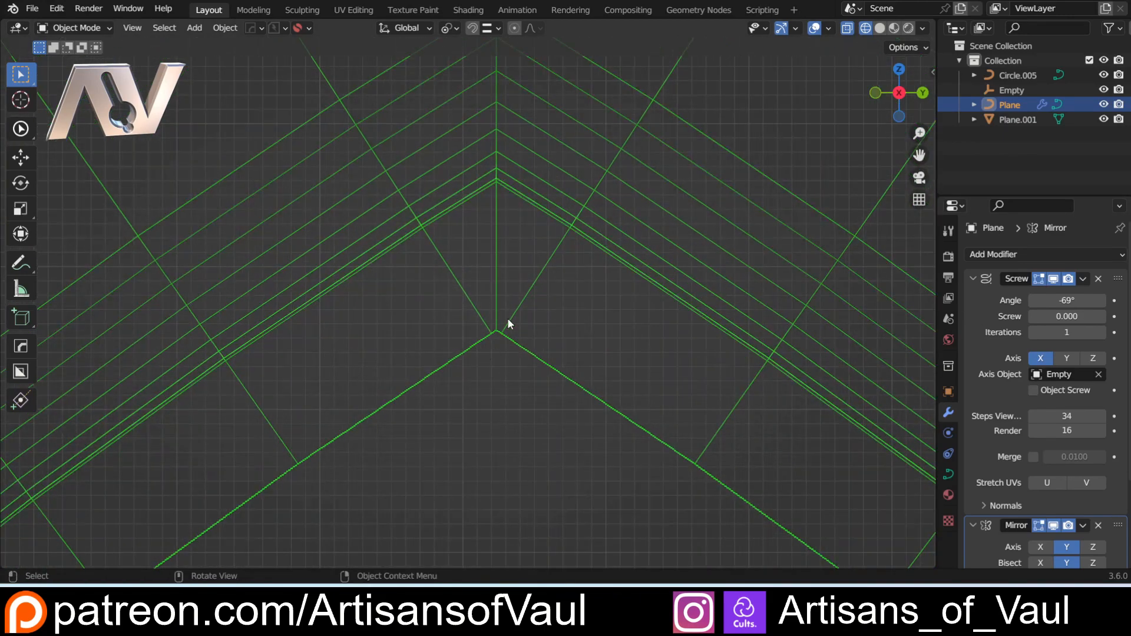
scroll(508, 323, down, 2)
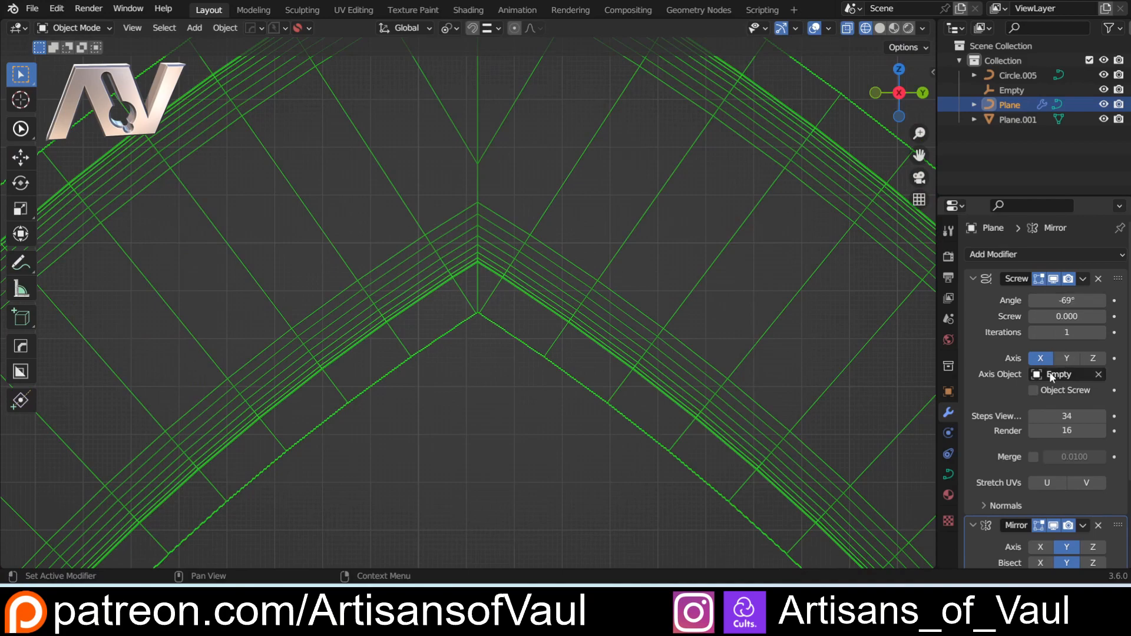
Step: Switch the viewport back to solid shading and view the whole arch in perspective
scroll(511, 344, down, 4)
key(shift+z)
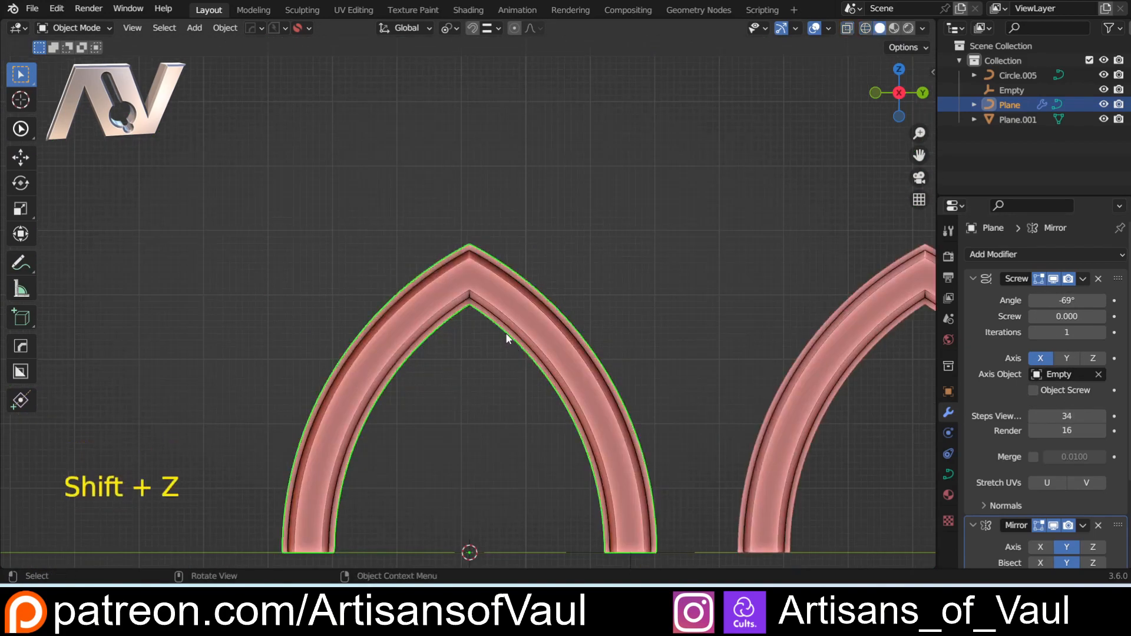
middle_drag(507, 338, 565, 422)
scroll(530, 389, down, 4)
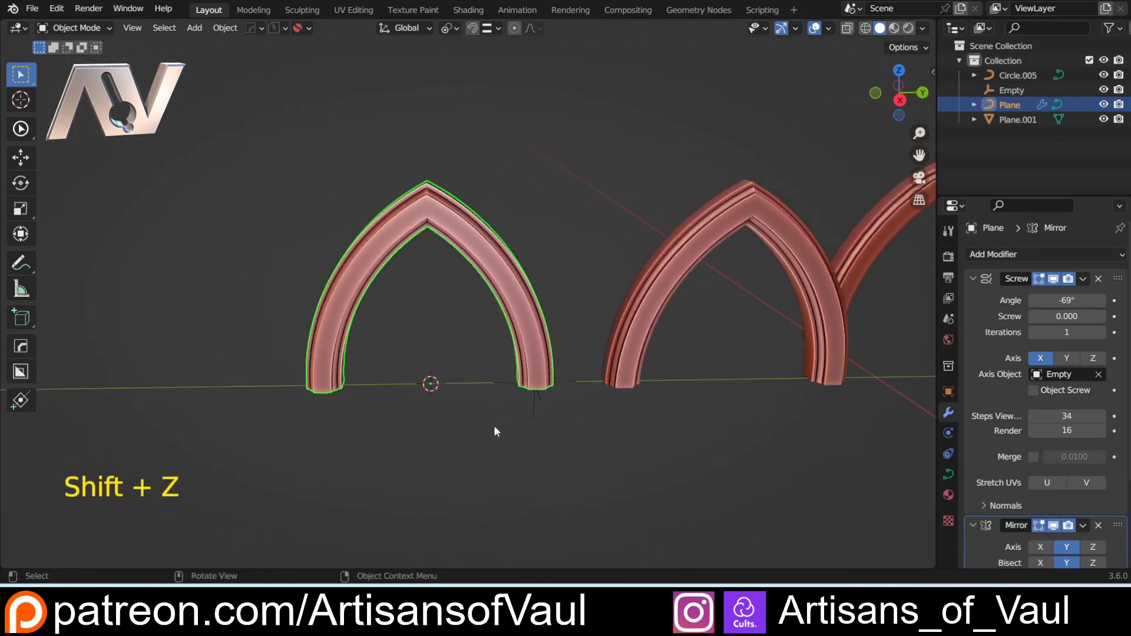
middle_drag(495, 428, 474, 400)
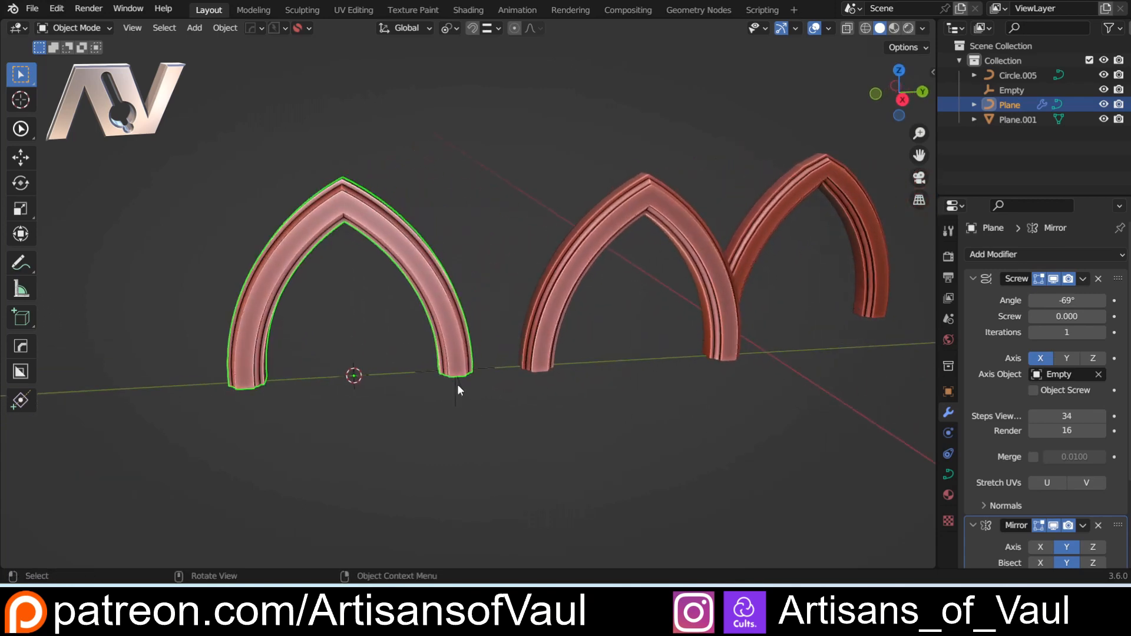
Step: Try moving the Empty along the Y axis to change the arch's height and pointedness
click(455, 384)
middle_drag(477, 413, 470, 387)
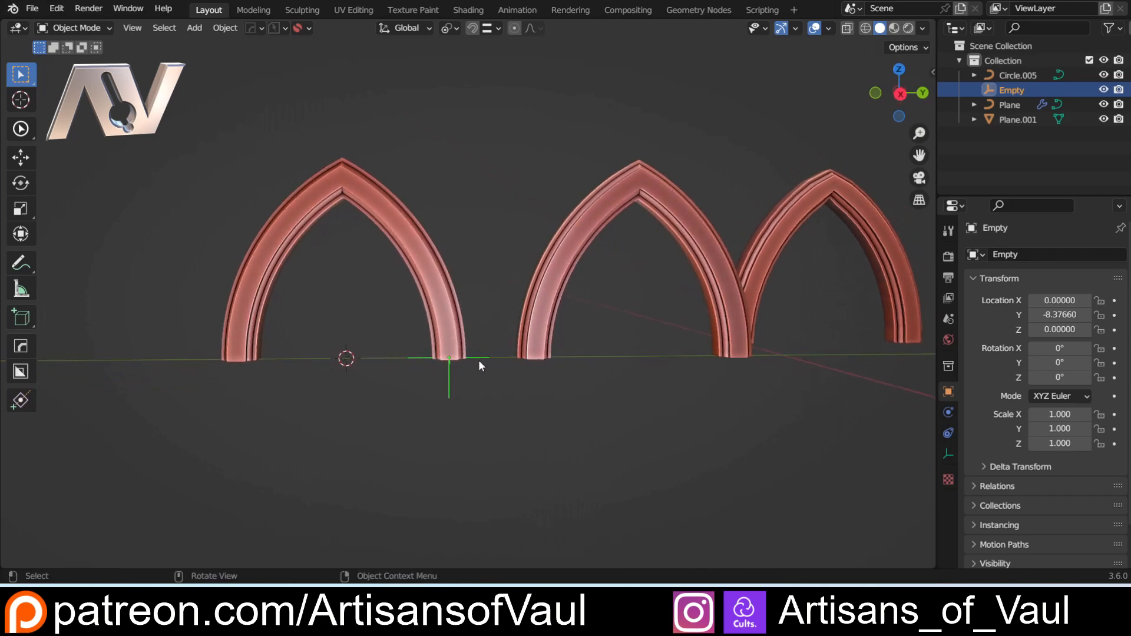
key(g)
key(y)
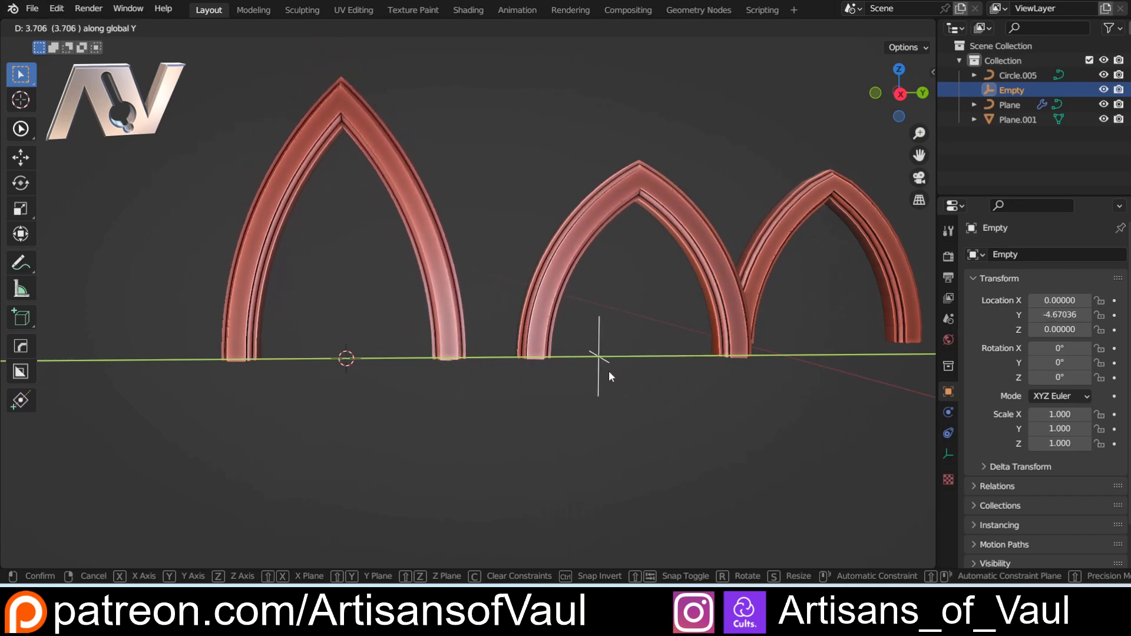
click(560, 356)
middle_drag(560, 356, 498, 264)
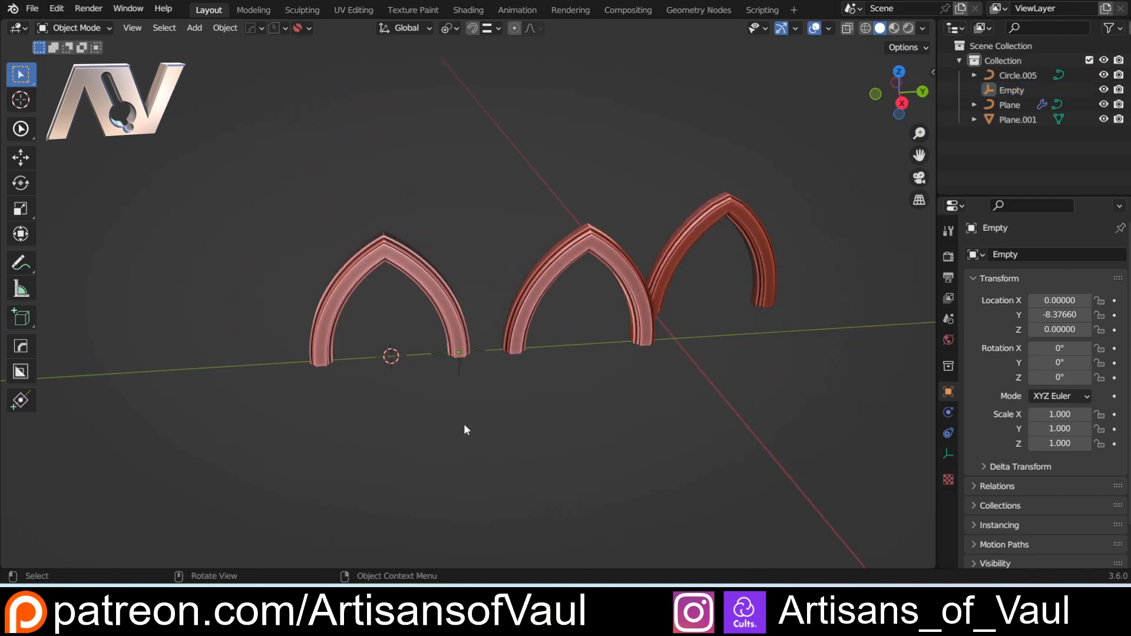